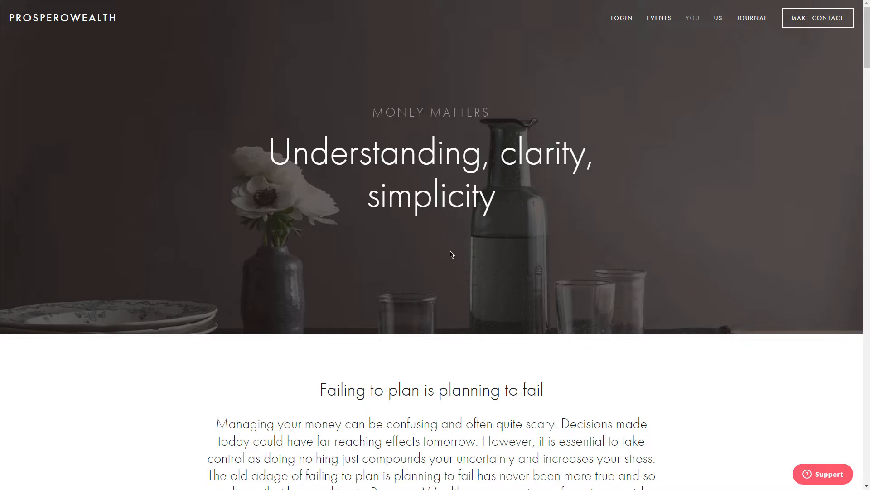
Open the website's enquiry form and fill in the person's forename, surname, e-mail and telephone number
{"action": "left_click_drag", "start_coordinate": [868, 61], "coordinate": [867, 152]}
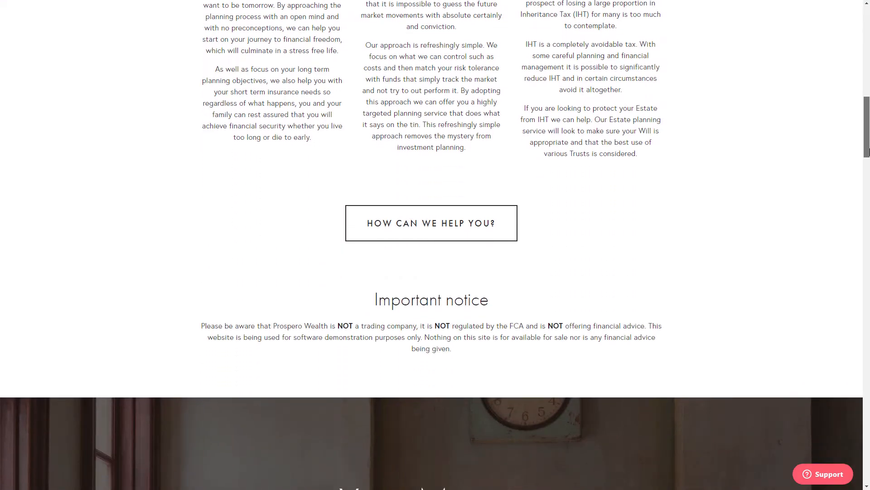
{"action": "left_click", "coordinate": [436, 219]}
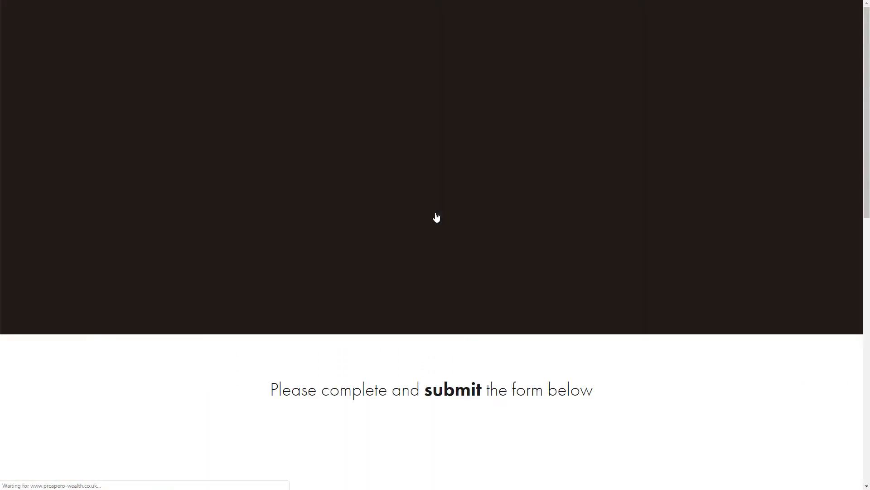
{"action": "left_click_drag", "start_coordinate": [866, 190], "coordinate": [866, 274]}
{"action": "key", "text": "Tab"}
{"action": "key", "text": "Tab"}
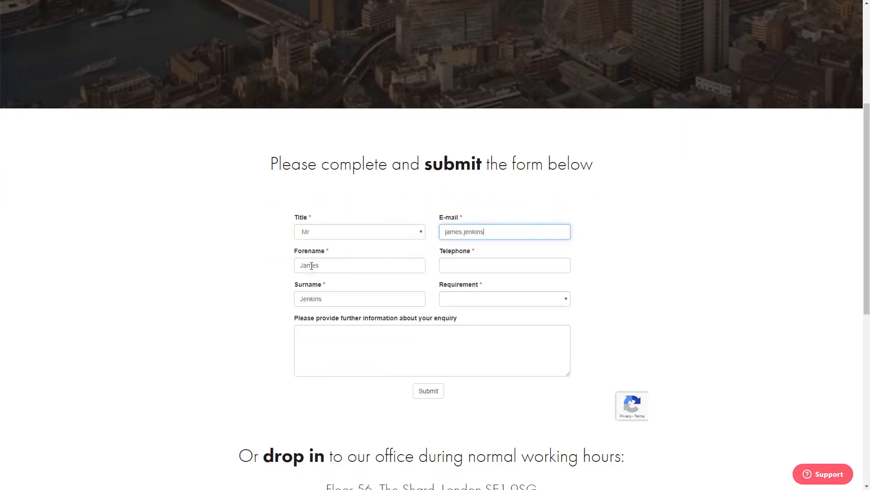
{"action": "key", "text": "Tab"}
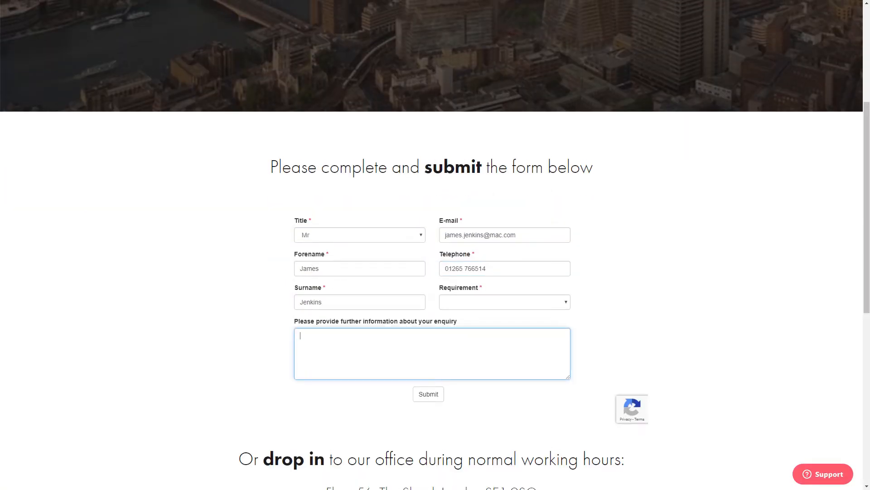
Set the requirement to Protection, enter "Please contact me as soon as possible to discuss life cover for me and my new family!", and submit the enquiry
{"action": "left_click", "coordinate": [467, 302]}
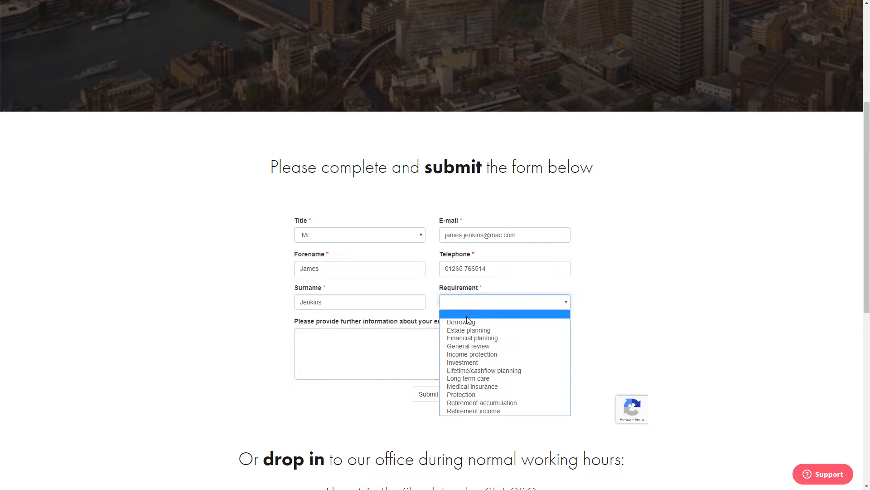
{"action": "left_click", "coordinate": [479, 394]}
{"action": "left_click", "coordinate": [309, 341]}
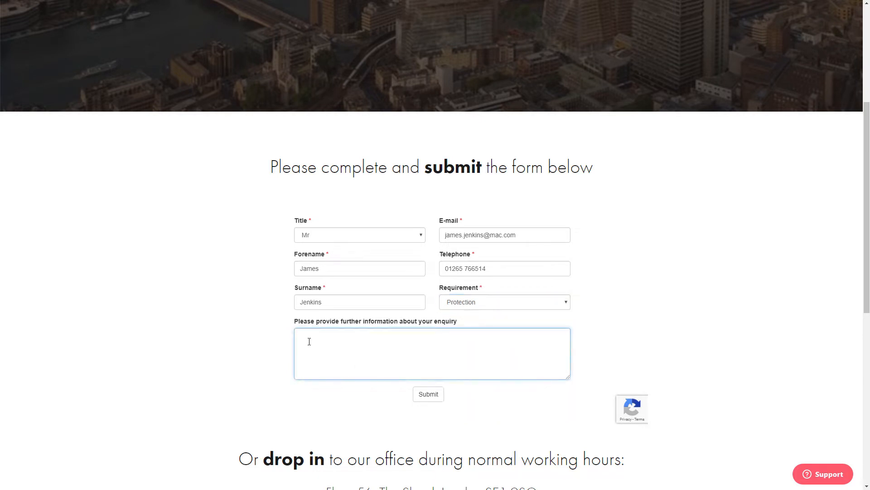
{"action": "type", "text": "Please contact me as soon as possible to discuss life cover for me and my new family!"}
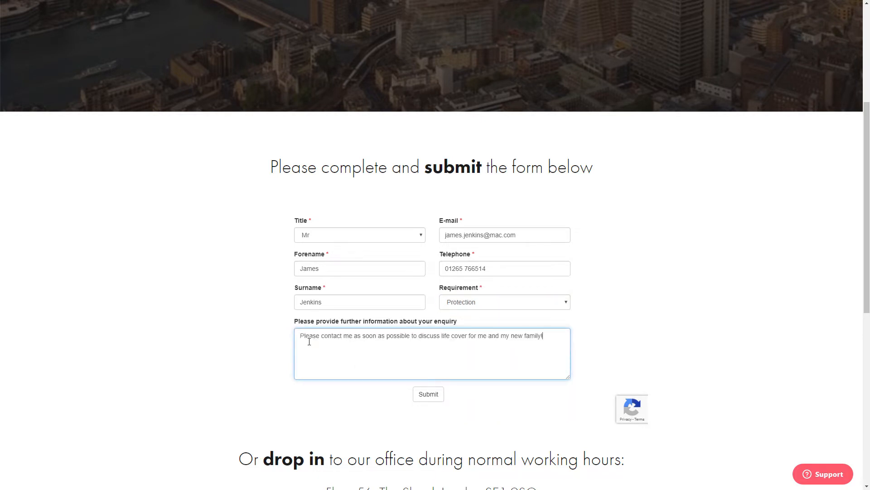
{"action": "left_click", "coordinate": [427, 395]}
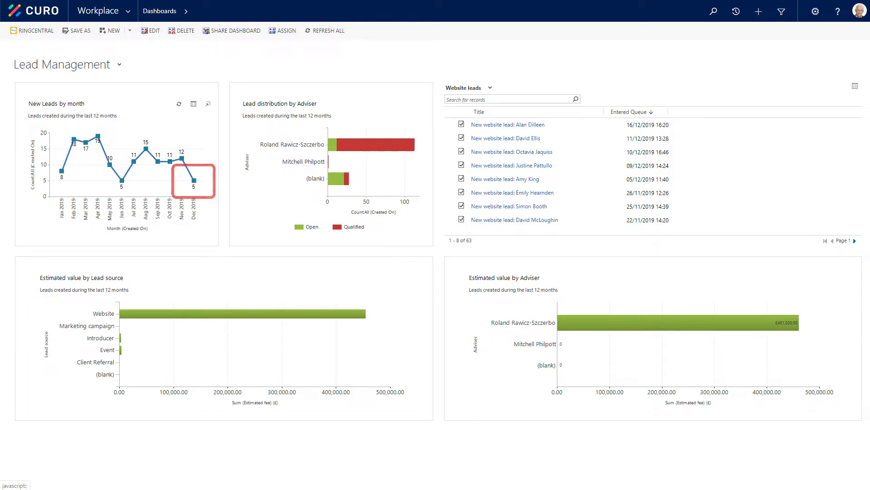
Refresh the Lead Management dashboard in CURO and open the lead record behind the newest website lead task
{"action": "left_click", "coordinate": [318, 31]}
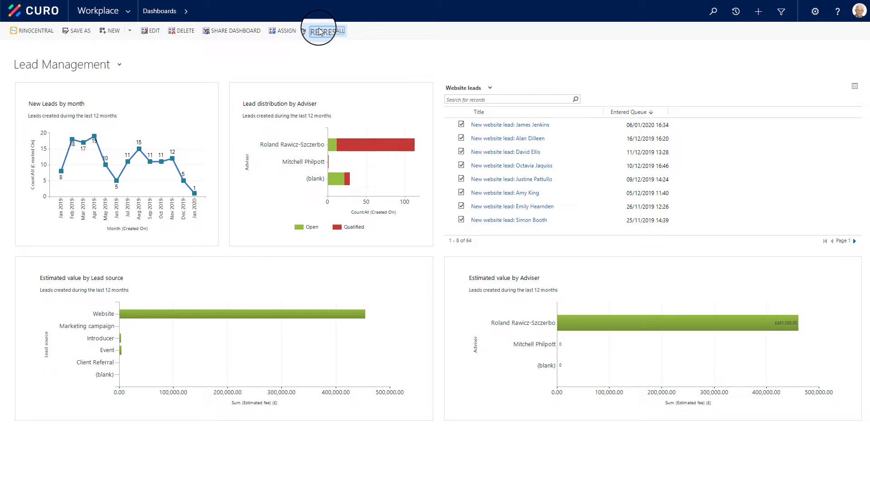
{"action": "left_click", "coordinate": [320, 31]}
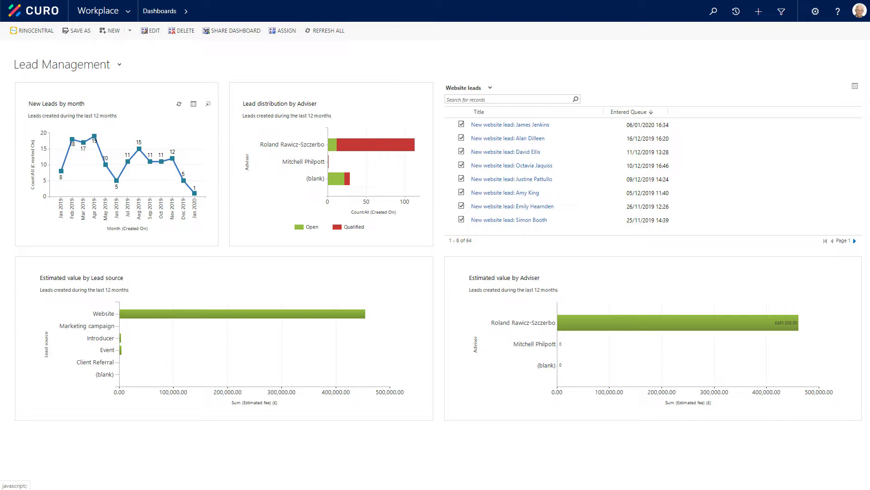
{"action": "left_click", "coordinate": [524, 126]}
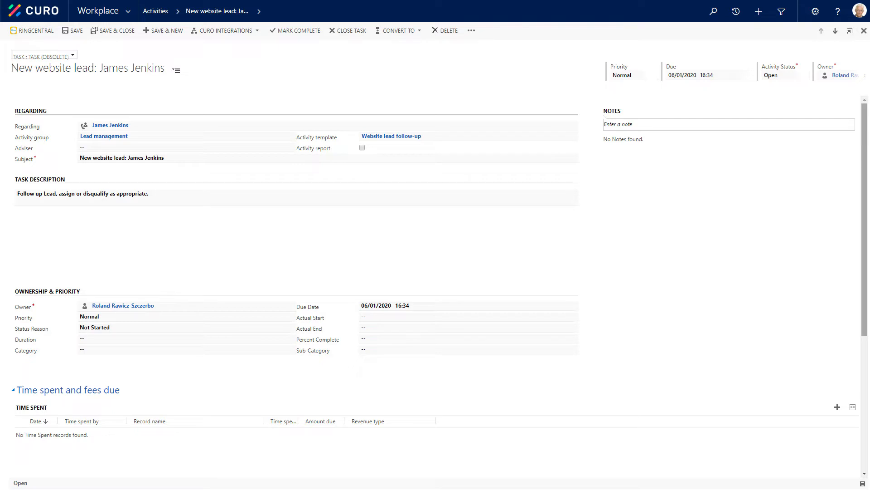
{"action": "left_click", "coordinate": [101, 127]}
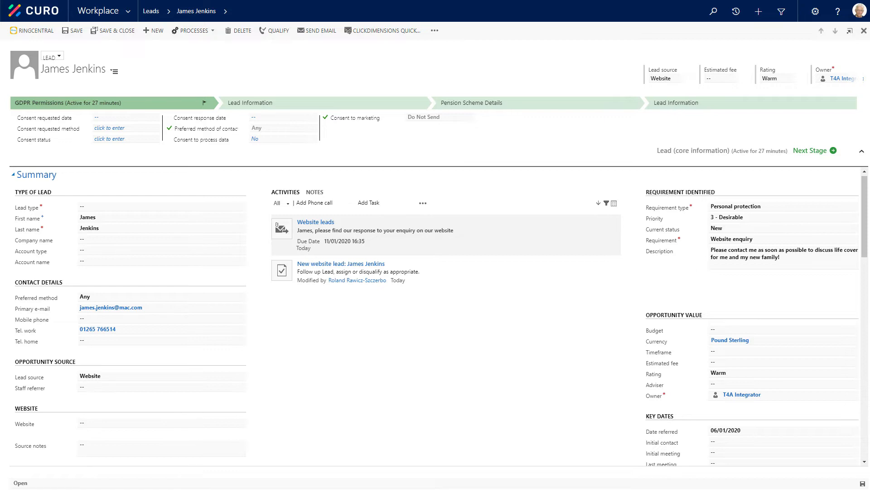
Open the website response e-mail in the lead's activities and read through its attachment, Introducing Prospero Wealth.pdf
{"action": "left_click", "coordinate": [284, 231]}
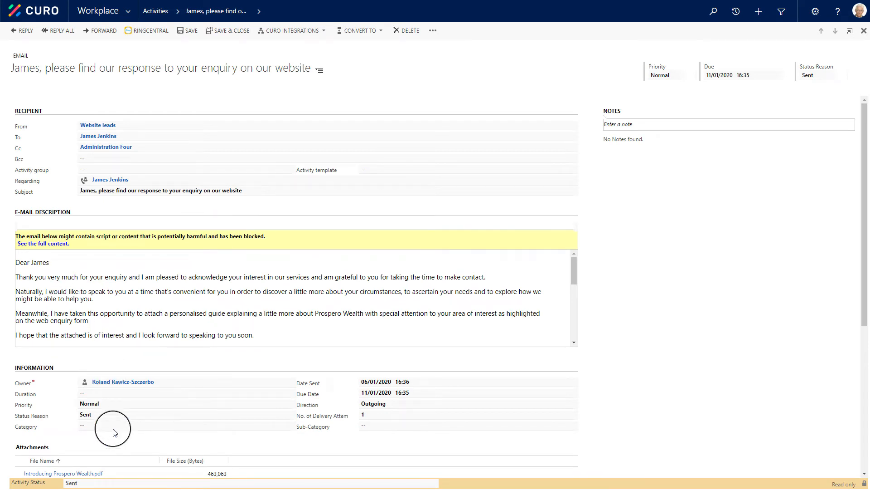
{"action": "scroll", "coordinate": [113, 428], "scroll_direction": "down", "scroll_amount": 2}
{"action": "left_click", "coordinate": [88, 363]}
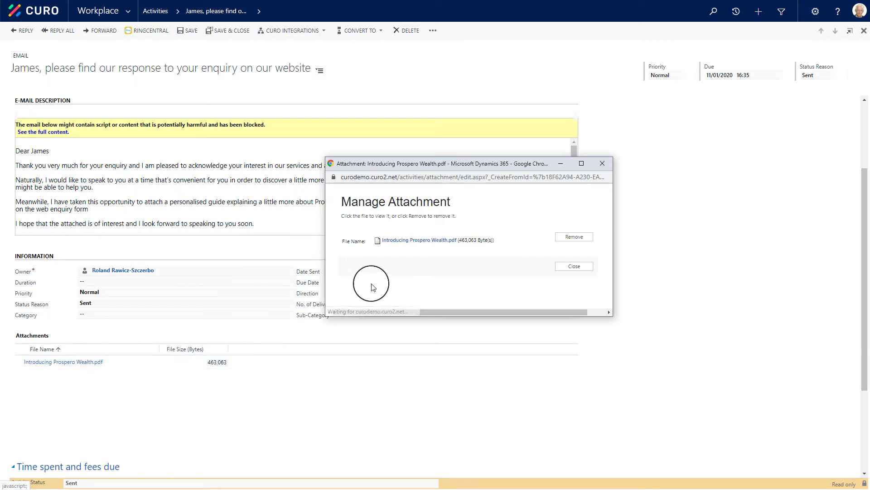
{"action": "left_click", "coordinate": [419, 240]}
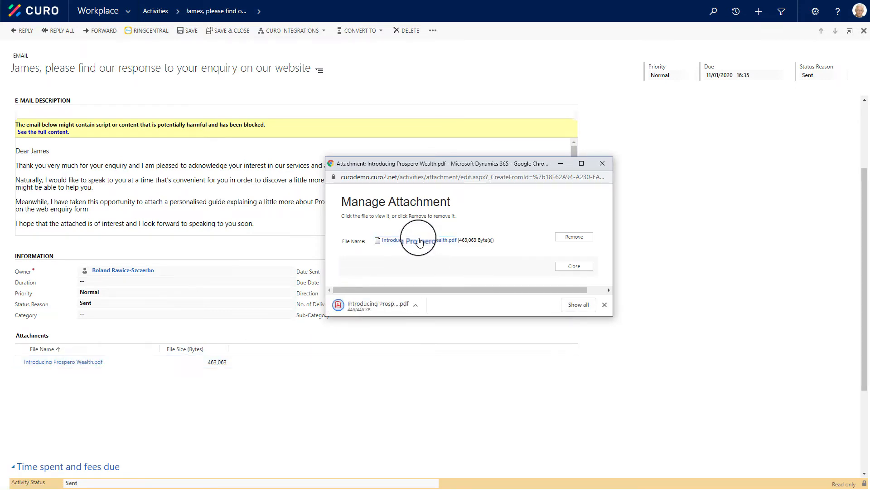
{"action": "left_click", "coordinate": [368, 305]}
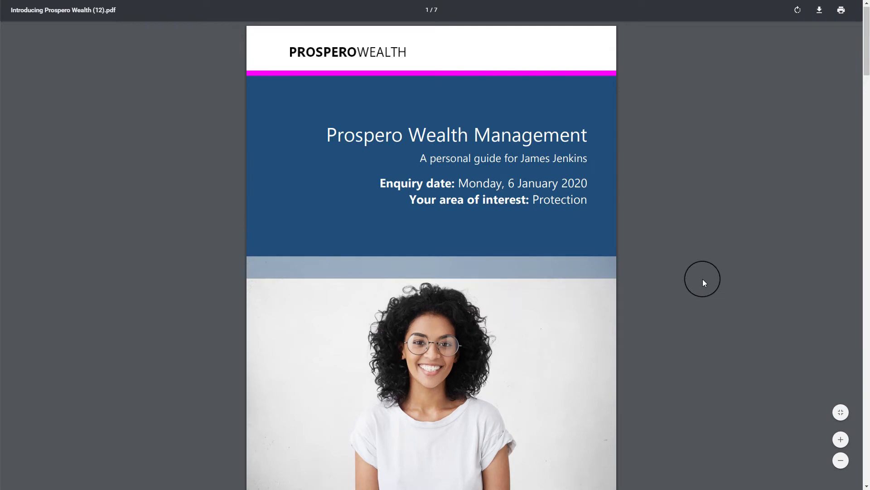
{"action": "scroll", "coordinate": [702, 279], "scroll_direction": "down", "scroll_amount": 1}
{"action": "scroll", "coordinate": [703, 279], "scroll_direction": "down", "scroll_amount": 1}
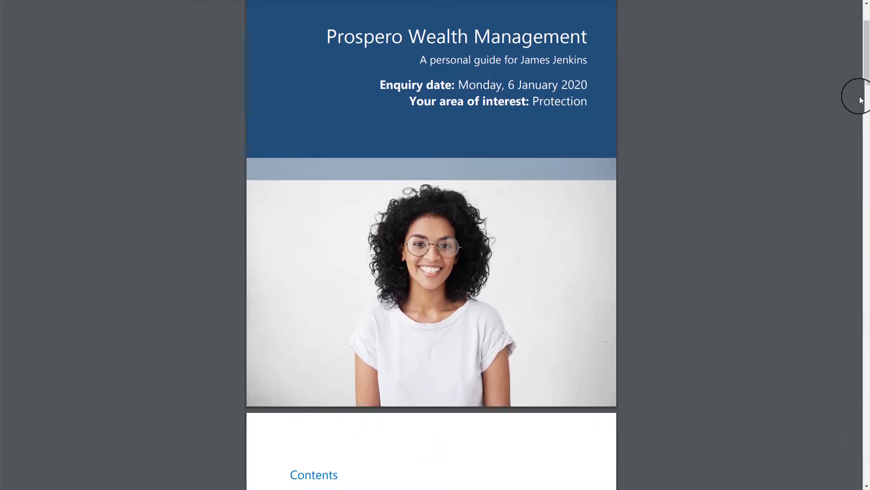
{"action": "left_click_drag", "start_coordinate": [867, 87], "coordinate": [841, 398]}
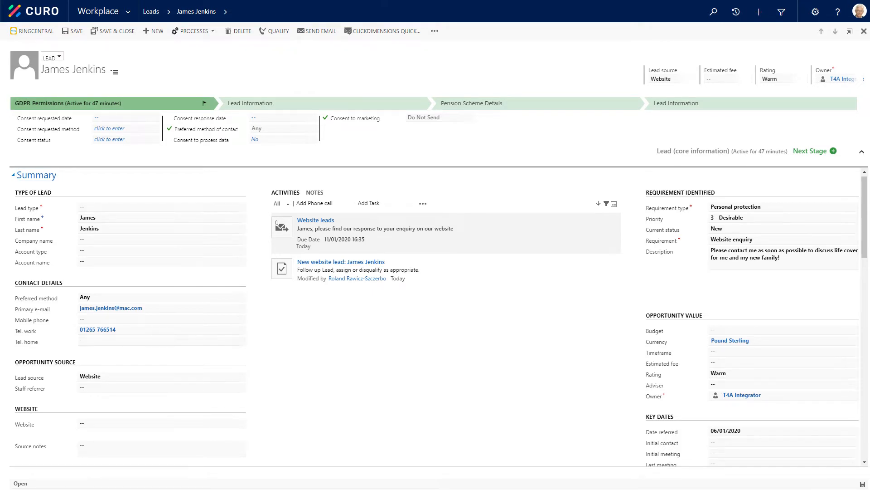
Set the lead's consent requested date to 06/01/2020 and the consent requested method to Telephone call
{"action": "left_click", "coordinate": [116, 119]}
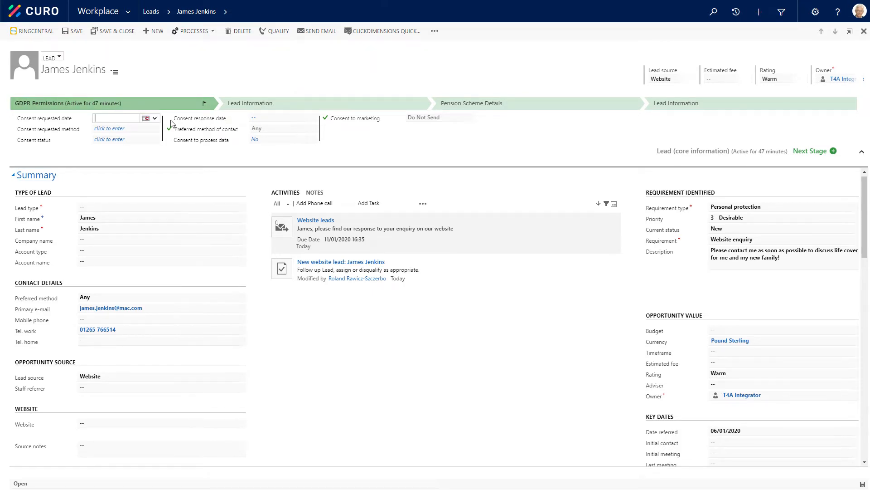
{"action": "left_click", "coordinate": [146, 118]}
{"action": "left_click", "coordinate": [155, 155]}
{"action": "left_click", "coordinate": [136, 129]}
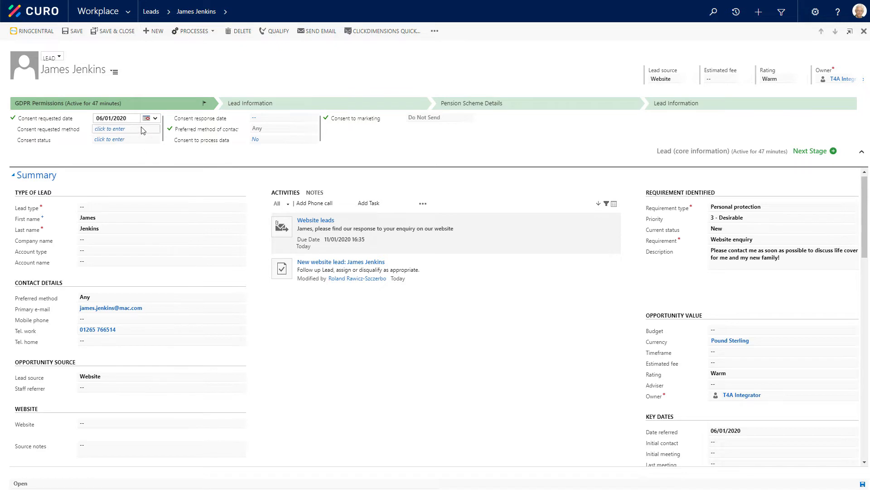
{"action": "left_click", "coordinate": [143, 131]}
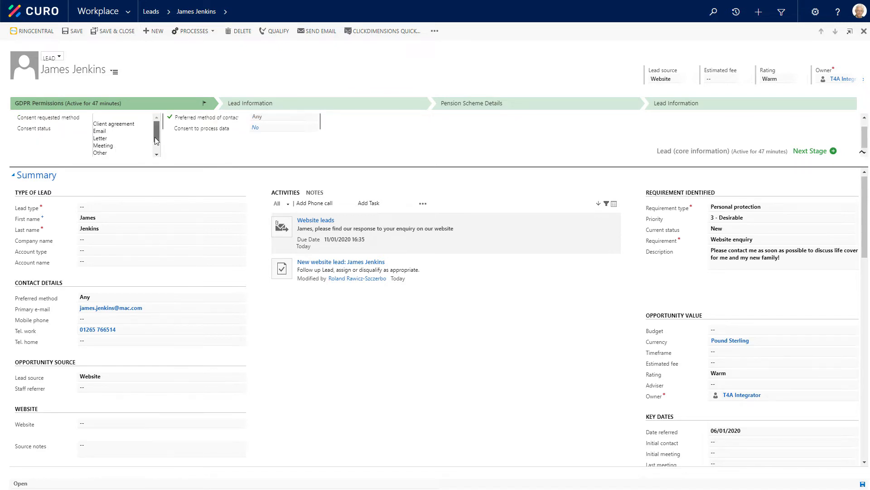
{"action": "scroll", "coordinate": [157, 136], "scroll_direction": "down", "scroll_amount": 2}
{"action": "left_click", "coordinate": [122, 153]}
Set the consent status to Granted and the consent response date to 06/01/2020
{"action": "left_click", "coordinate": [132, 143]}
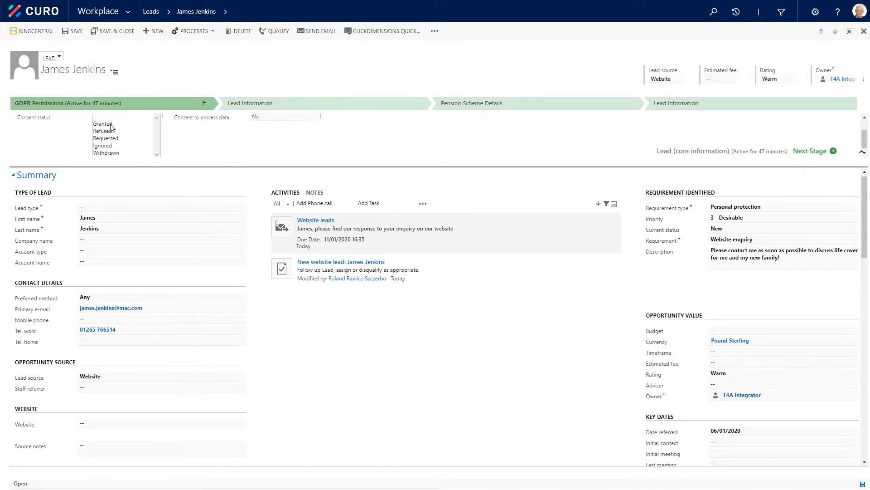
{"action": "left_click", "coordinate": [106, 119]}
{"action": "left_click", "coordinate": [272, 119]}
{"action": "left_click", "coordinate": [303, 118]}
{"action": "left_click", "coordinate": [310, 152]}
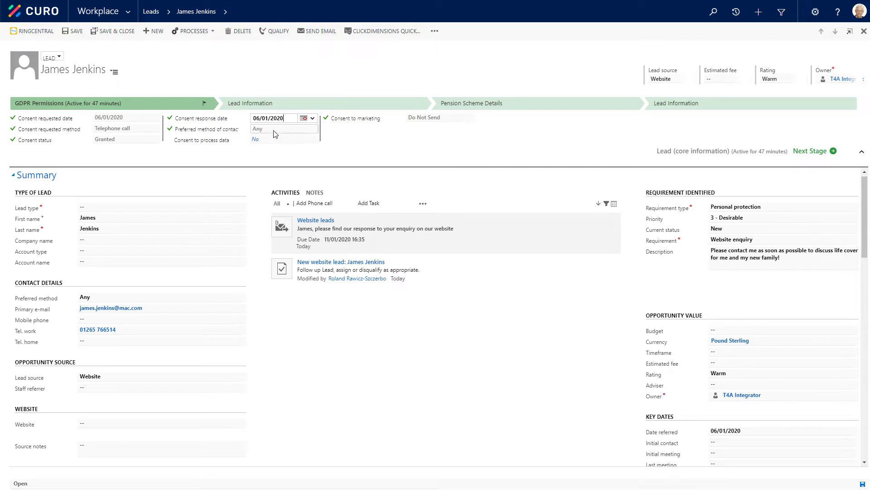
Choose Any as preferred contact method, Yes for data processing and Send for marketing, and advance the lead past the GDPR Permissions stage
{"action": "left_click", "coordinate": [289, 131]}
{"action": "left_click", "coordinate": [261, 123]}
{"action": "left_click", "coordinate": [268, 144]}
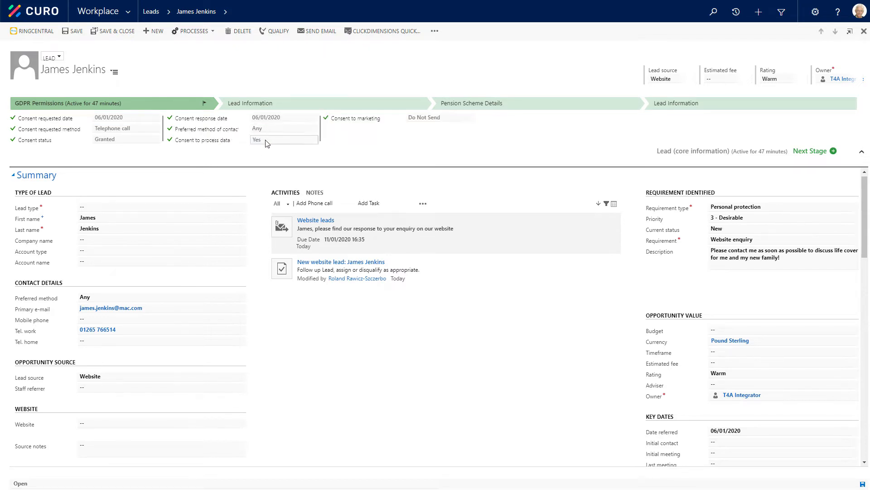
{"action": "left_click", "coordinate": [272, 151]}
{"action": "left_click", "coordinate": [424, 118]}
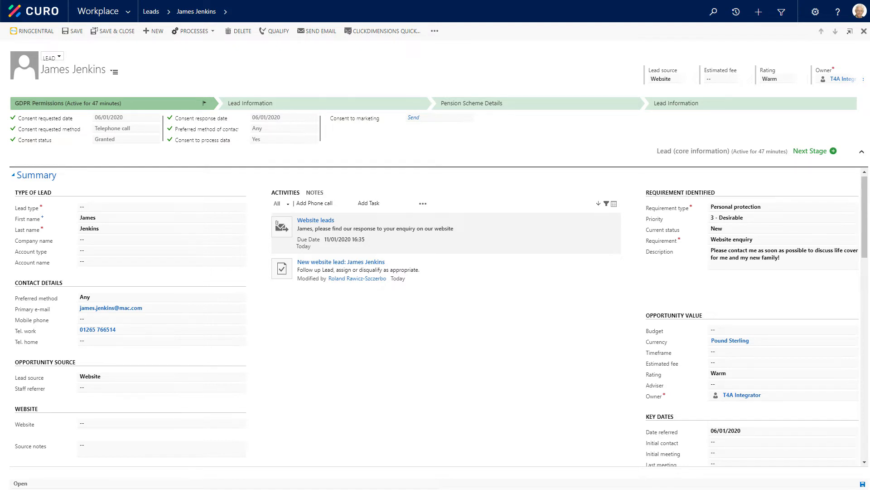
{"action": "left_click", "coordinate": [811, 152]}
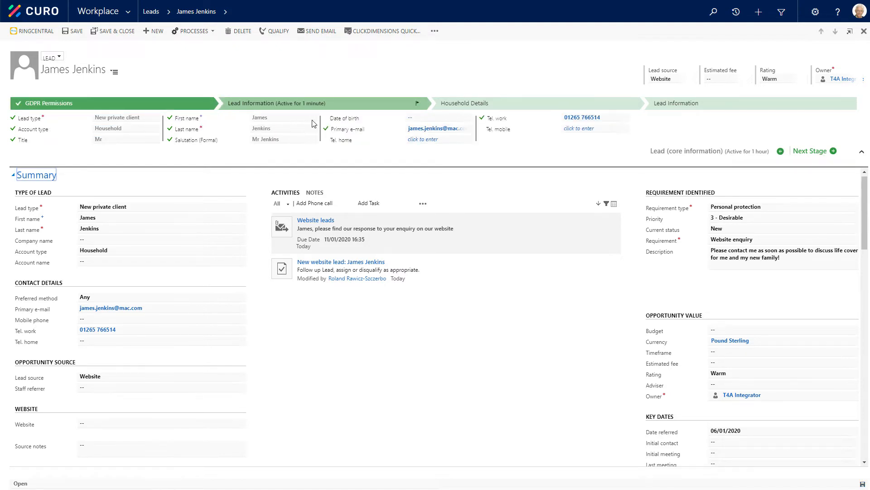
Fill in the lead's date of birth, home telephone and mobile number, and advance to the Household Details stage
{"action": "left_click", "coordinate": [423, 117]}
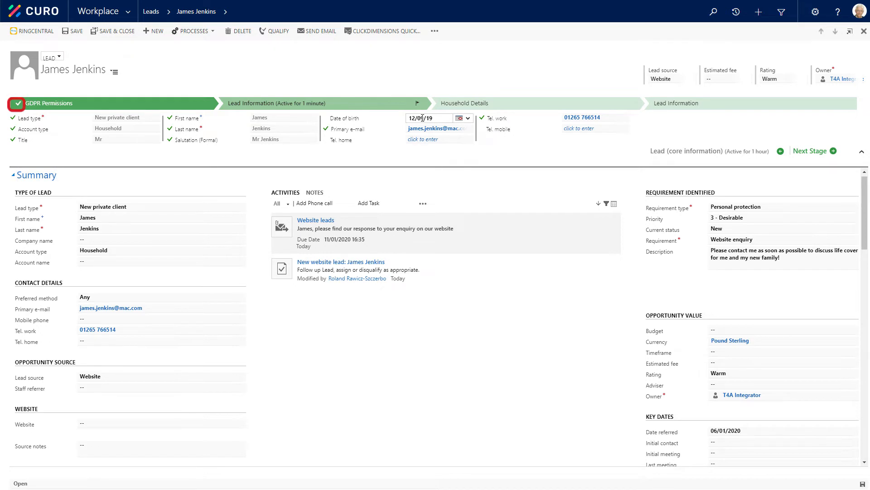
{"action": "left_click", "coordinate": [430, 140]}
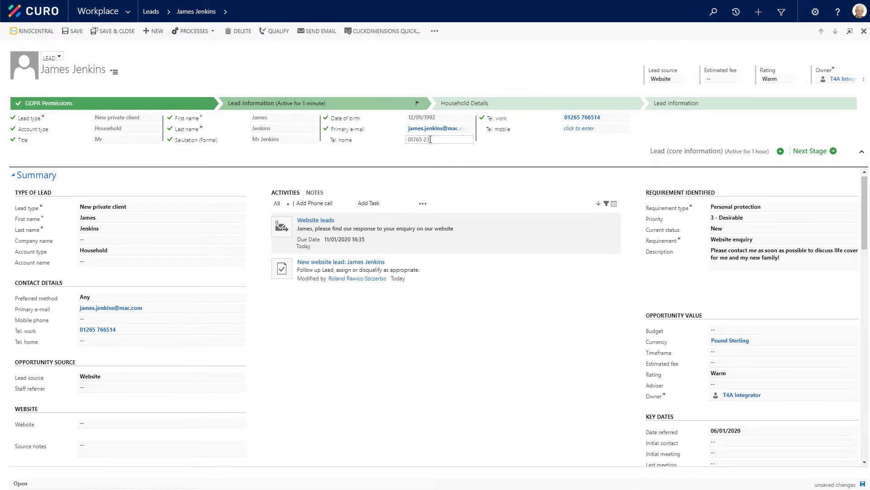
{"action": "left_click", "coordinate": [617, 127]}
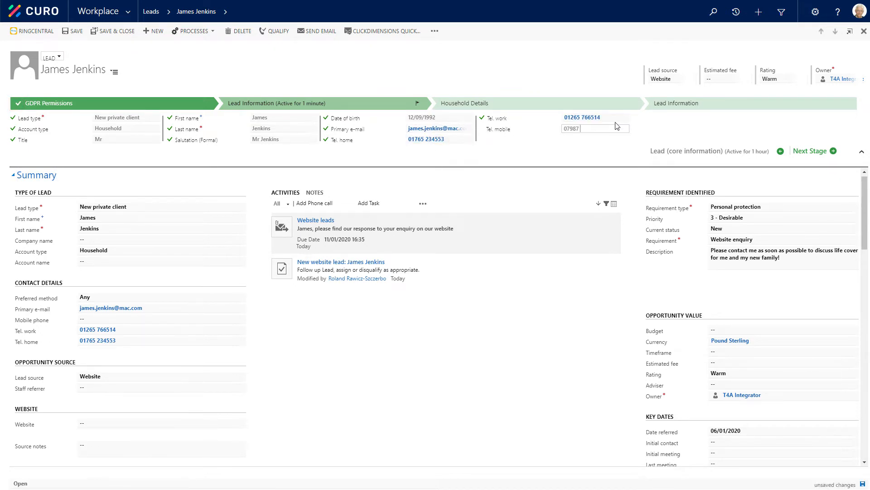
{"action": "left_click", "coordinate": [809, 151]}
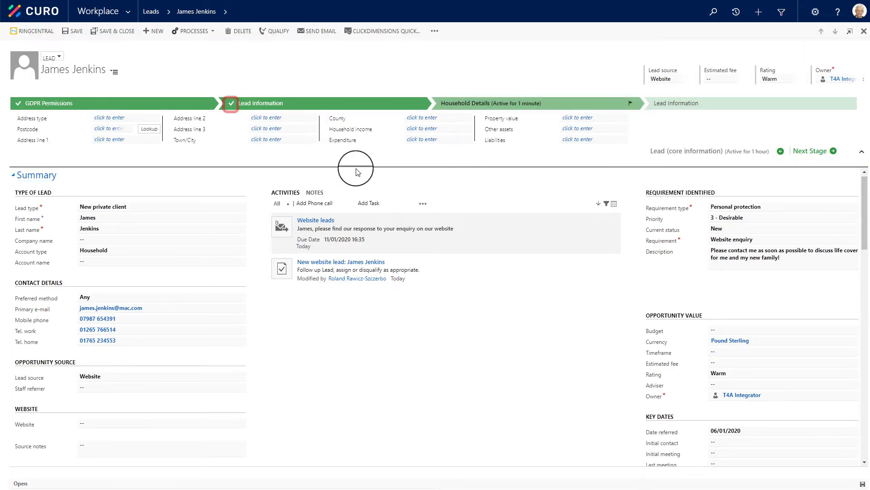
Set the lead's address type to Home and fill in the home address by looking up the postcode and choosing the matching property
{"action": "left_click", "coordinate": [131, 120]}
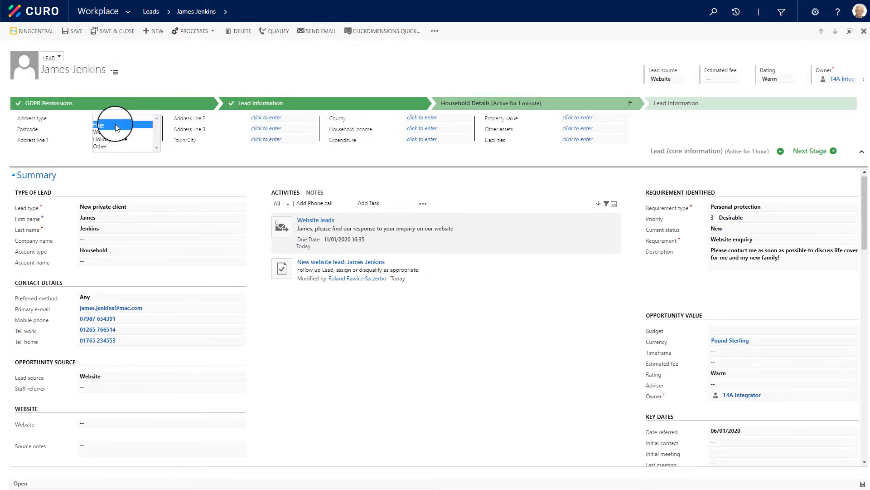
{"action": "left_click", "coordinate": [113, 125]}
{"action": "left_click", "coordinate": [116, 130]}
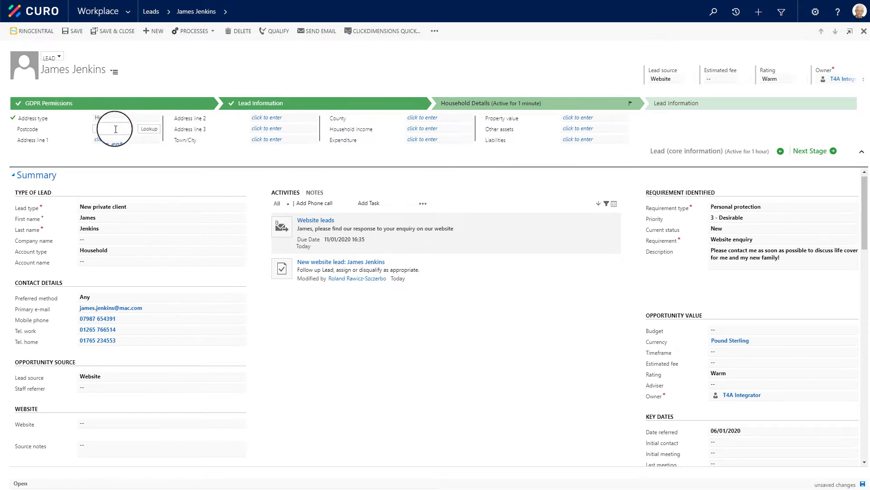
{"action": "type", "text": "S27 9ASD"}
{"action": "left_click", "coordinate": [149, 130]}
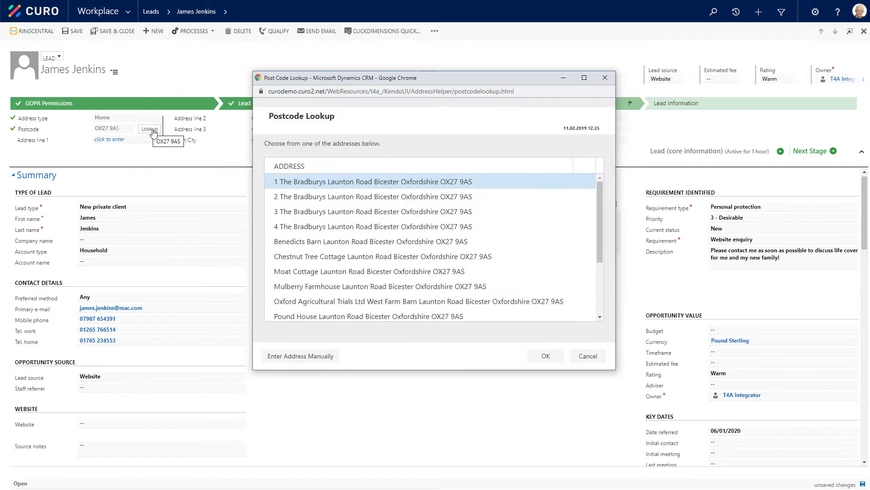
{"action": "left_click", "coordinate": [326, 273]}
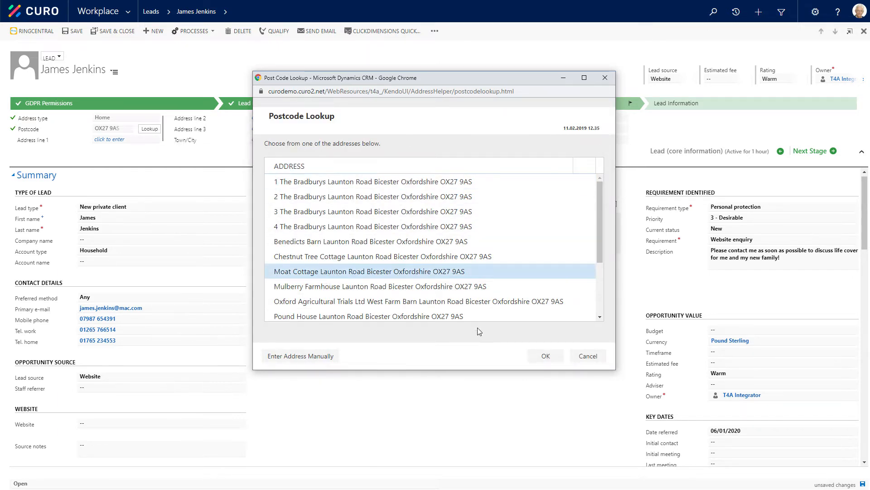
{"action": "left_click", "coordinate": [542, 358]}
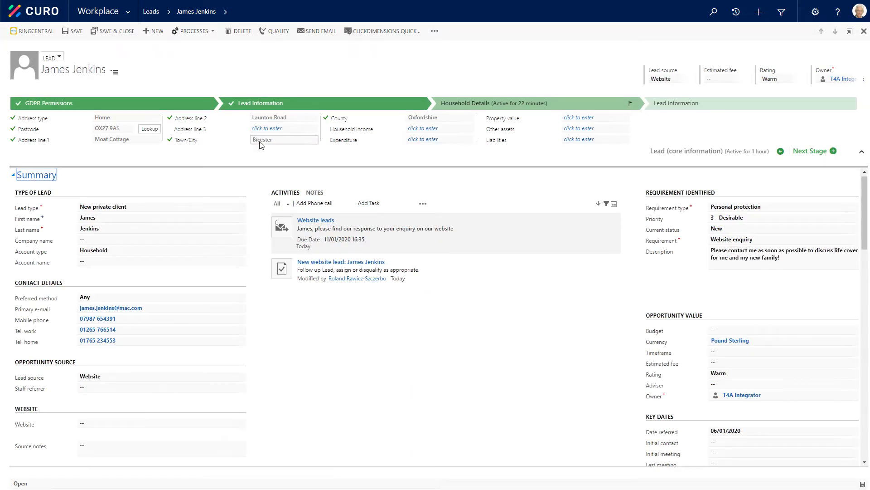
Enter household income £110,000, expenditure £78,000, property value £2,000,000, other assets £5,000,000 and liabilities £67,000, and advance to the final Lead Information stage
{"action": "left_click", "coordinate": [430, 130]}
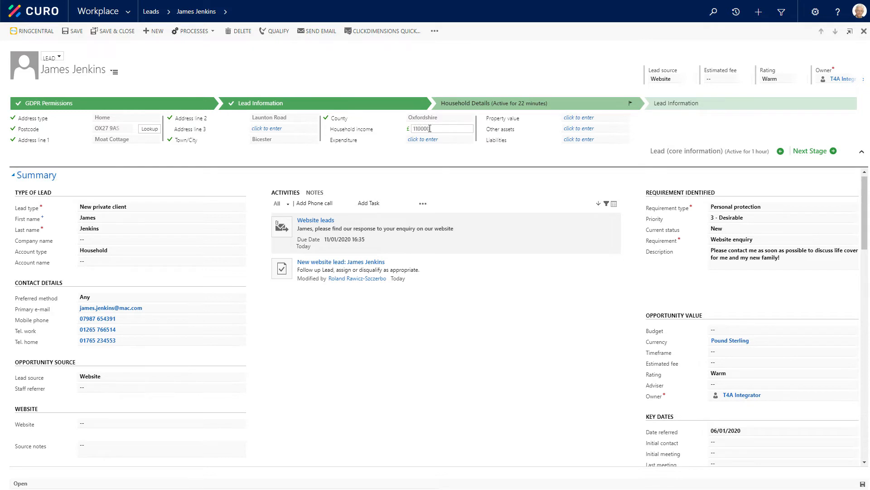
{"action": "key", "text": "Tab"}
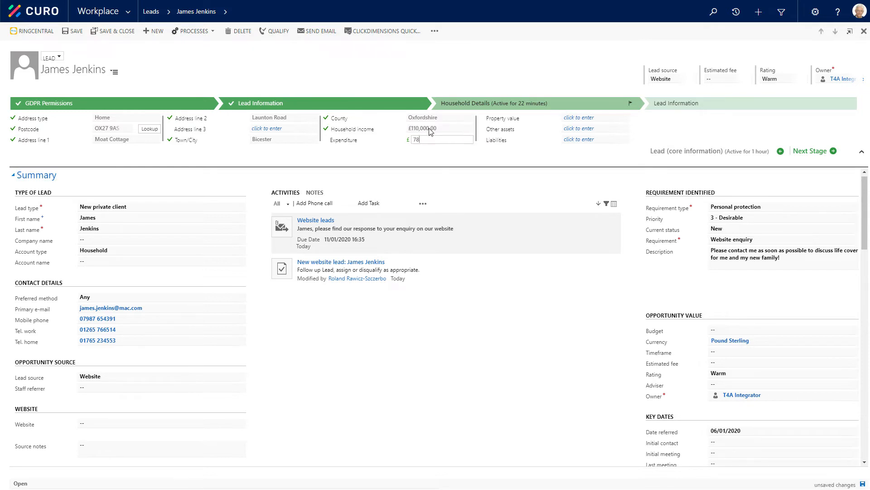
{"action": "key", "text": "Tab"}
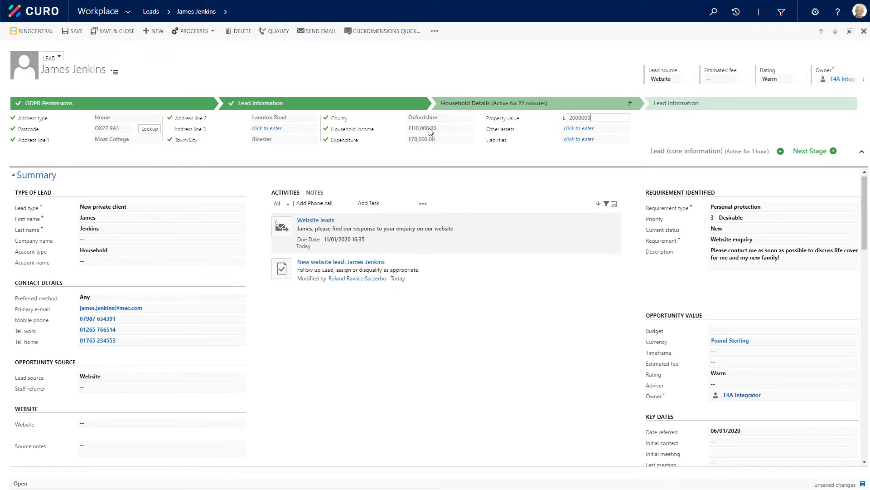
{"action": "key", "text": "Tab"}
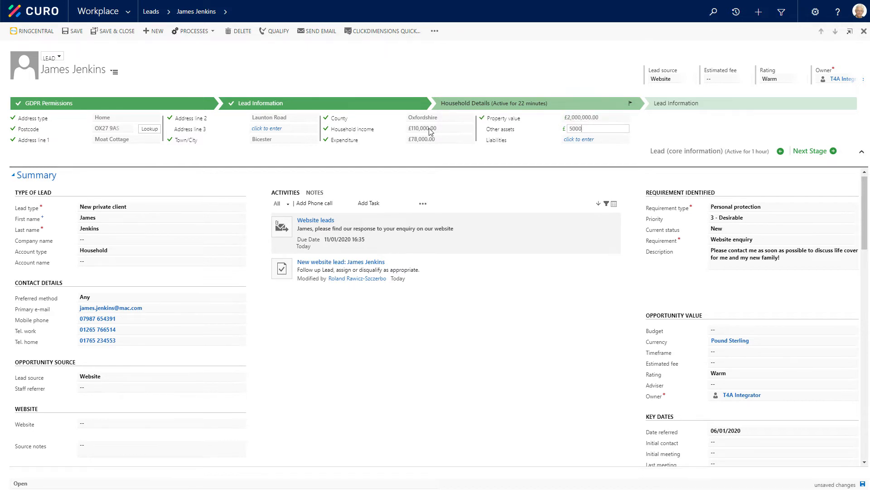
{"action": "key", "text": "Tab"}
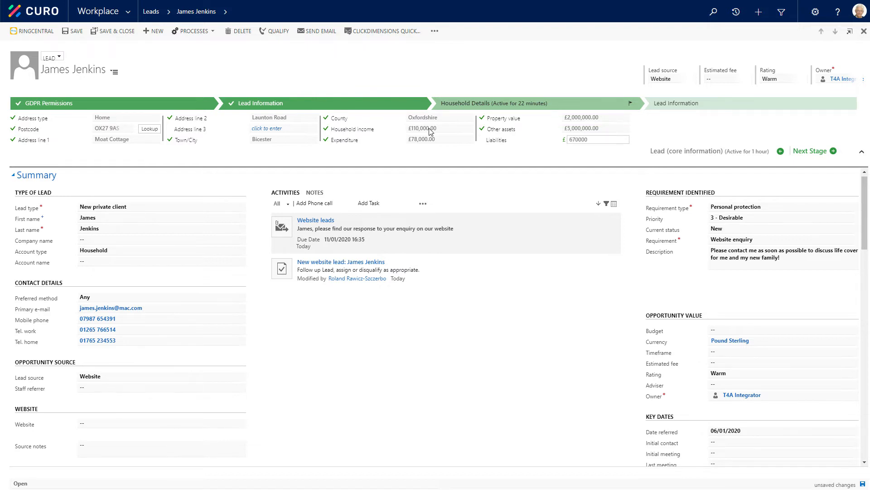
{"action": "type", "text": "67000"}
{"action": "key", "text": "Tab"}
{"action": "left_click", "coordinate": [815, 152]}
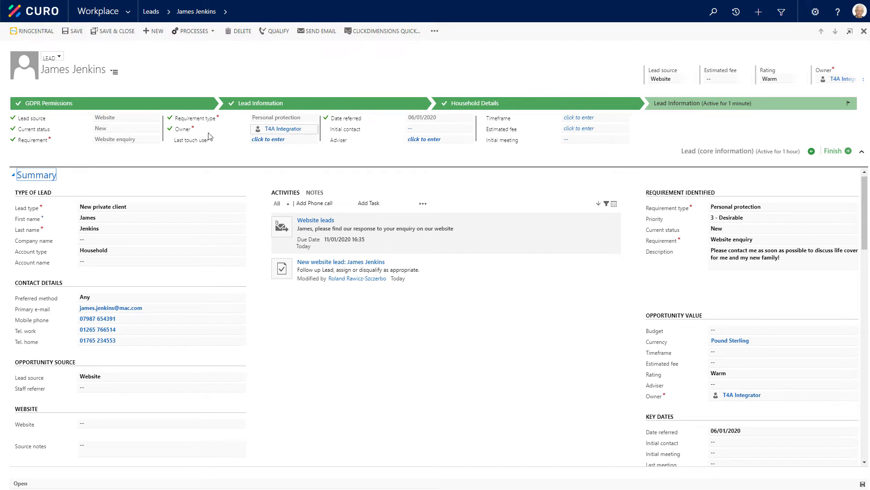
Choose the lead's last touch user and set the initial contact to 06/01/2020 at 11:00
{"action": "left_click", "coordinate": [290, 140]}
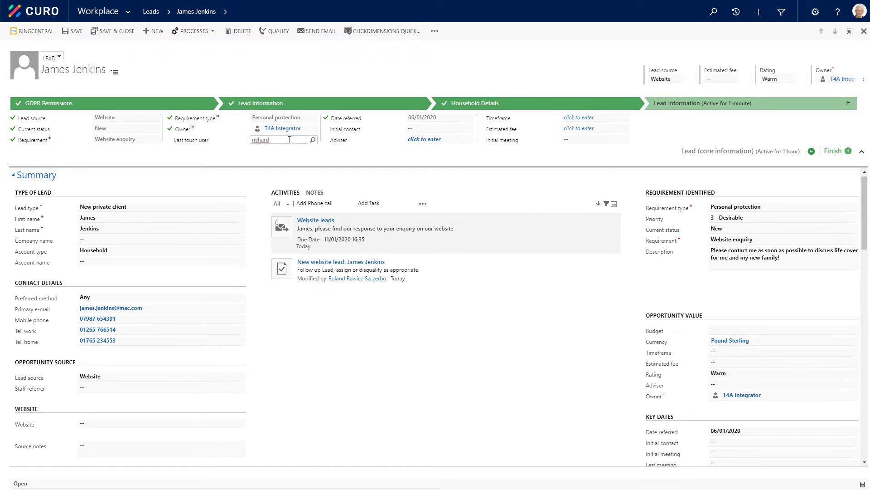
{"action": "left_click", "coordinate": [313, 140]}
{"action": "left_click", "coordinate": [266, 171]}
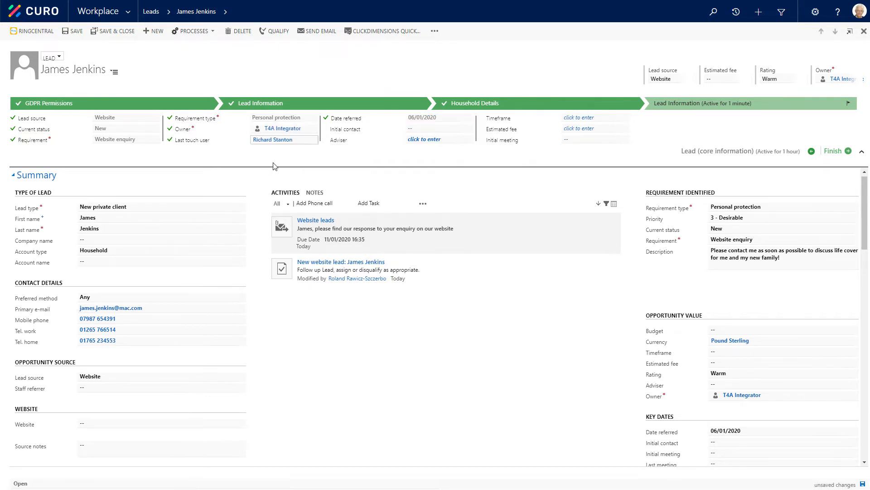
{"action": "left_click", "coordinate": [425, 131]}
{"action": "left_click", "coordinate": [444, 130]}
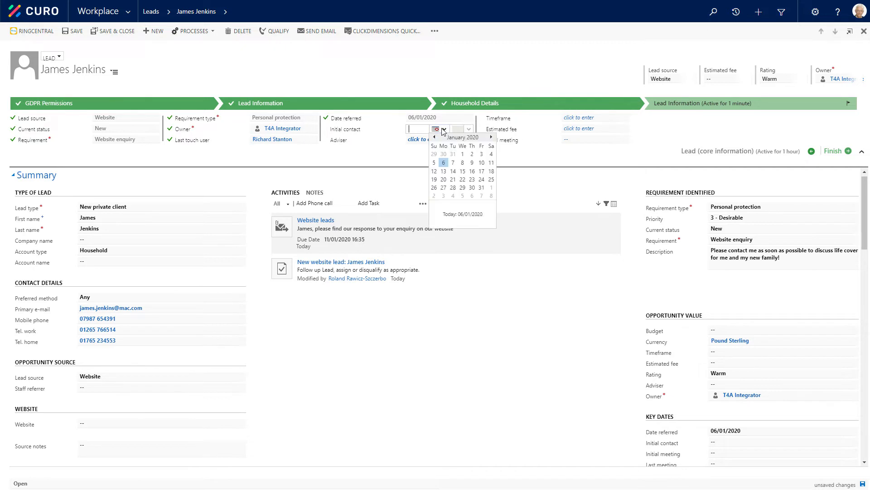
{"action": "left_click", "coordinate": [443, 164]}
{"action": "left_click", "coordinate": [469, 129]}
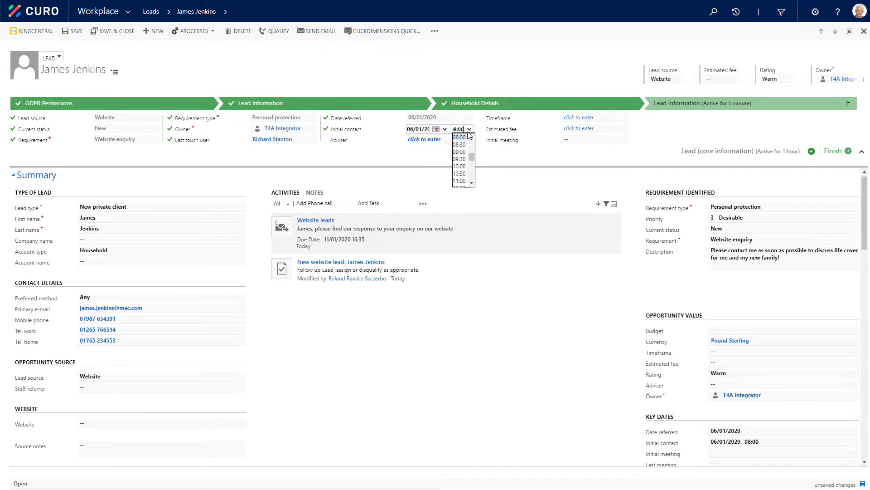
{"action": "left_click", "coordinate": [464, 181]}
Assign the lead's adviser, set the timeframe to Immediate and enter an estimated fee of £5,000
{"action": "left_click", "coordinate": [458, 139]}
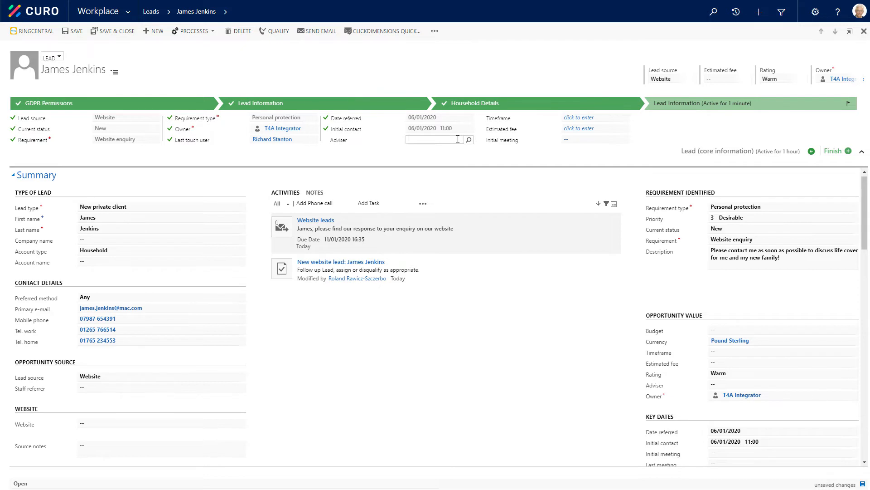
{"action": "type", "text": "rola"}
{"action": "key", "text": "Tab"}
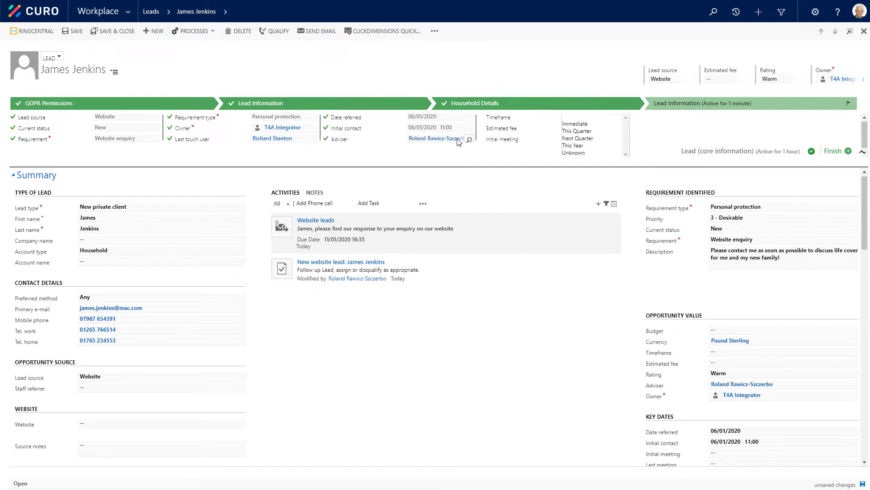
{"action": "left_click", "coordinate": [576, 124]}
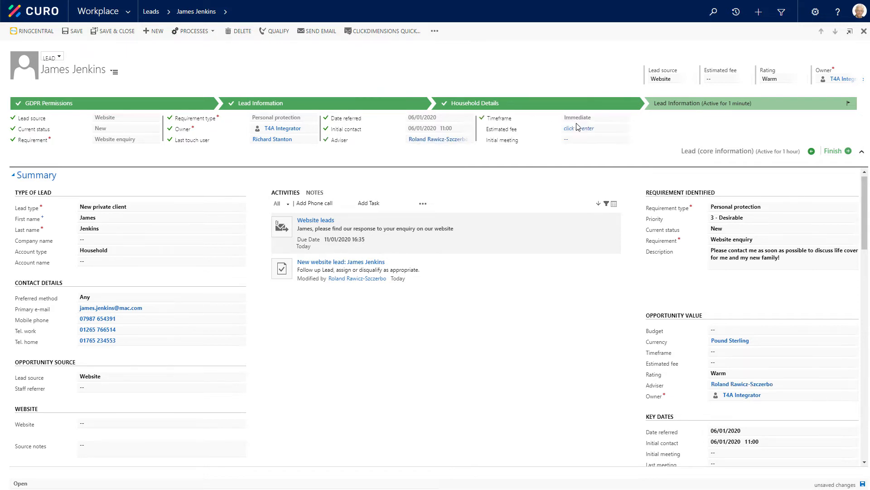
{"action": "left_click", "coordinate": [577, 128]}
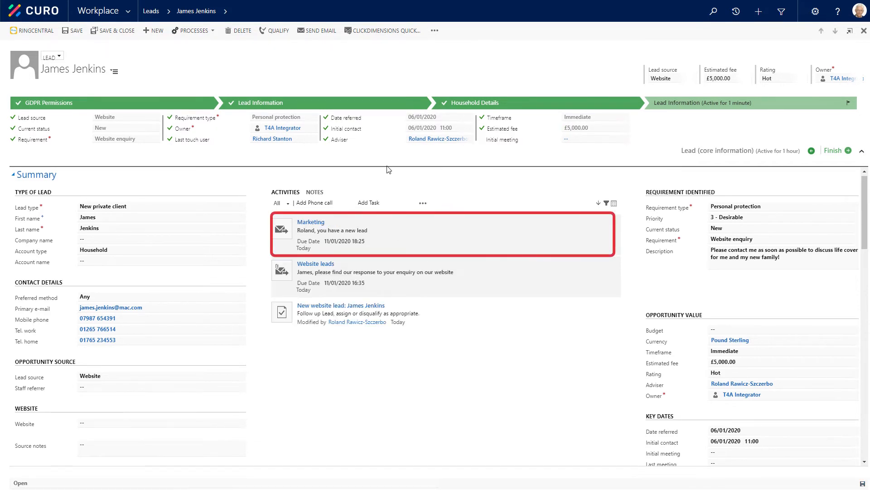
Review the Marketing email notifying the adviser of the new lead, and return to the lead record
{"action": "left_click", "coordinate": [281, 228]}
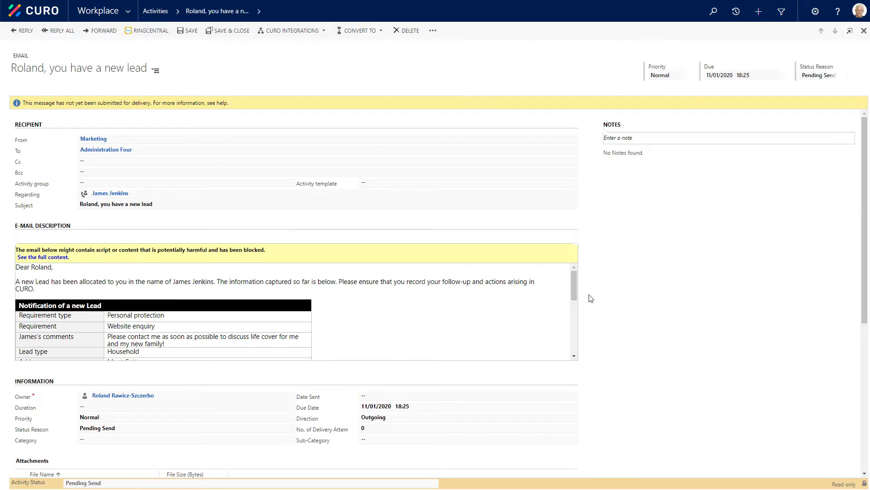
{"action": "mouse_move", "coordinate": [575, 293]}
{"action": "left_mouse_down"}
{"action": "mouse_move", "coordinate": [578, 332]}
{"action": "mouse_move", "coordinate": [578, 295]}
{"action": "left_mouse_up"}
{"action": "left_click", "coordinate": [864, 31]}
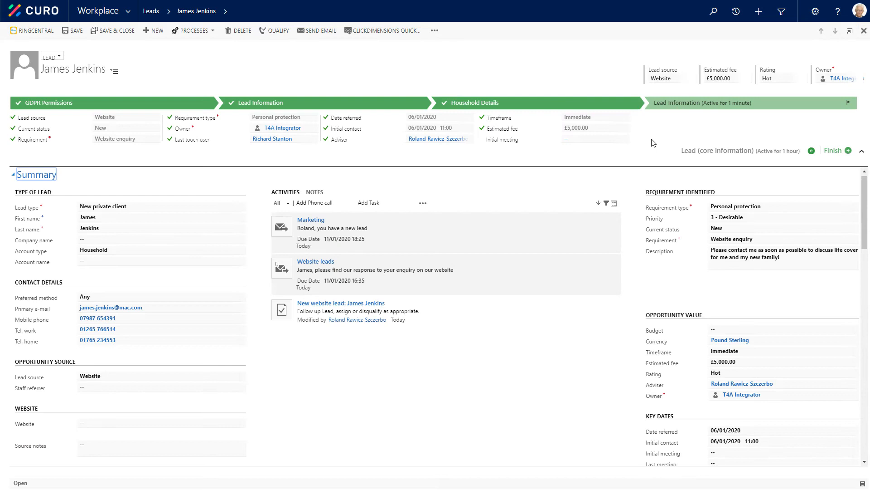
Schedule the initial meeting for 28/01/2020 at 10:30 and finish the lead process
{"action": "left_click", "coordinate": [596, 140]}
{"action": "left_click", "coordinate": [598, 141]}
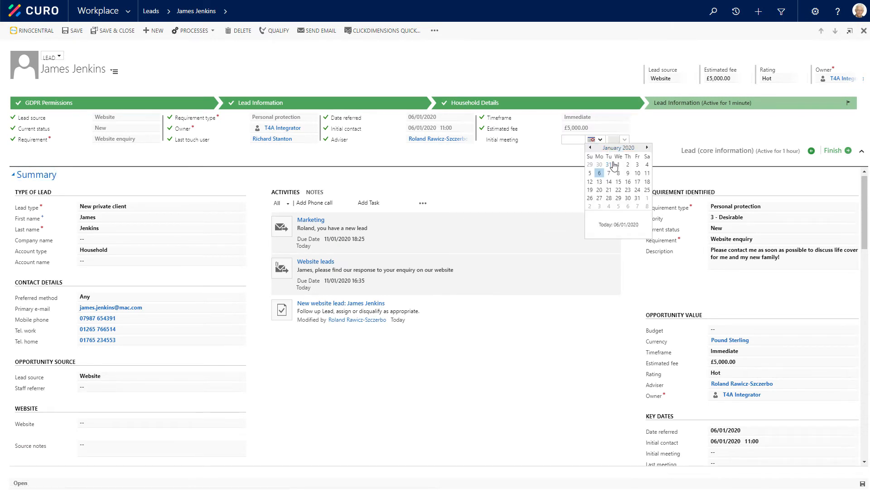
{"action": "left_click", "coordinate": [609, 198]}
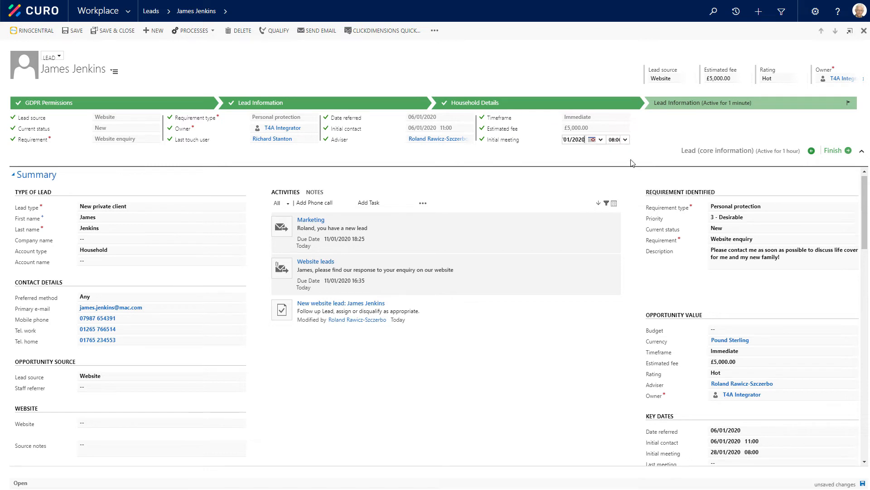
{"action": "left_click", "coordinate": [625, 139]}
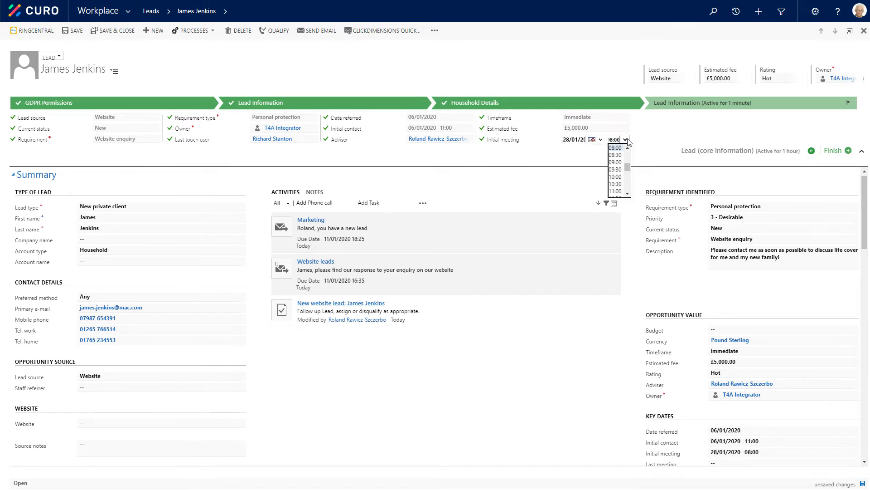
{"action": "left_click", "coordinate": [616, 184]}
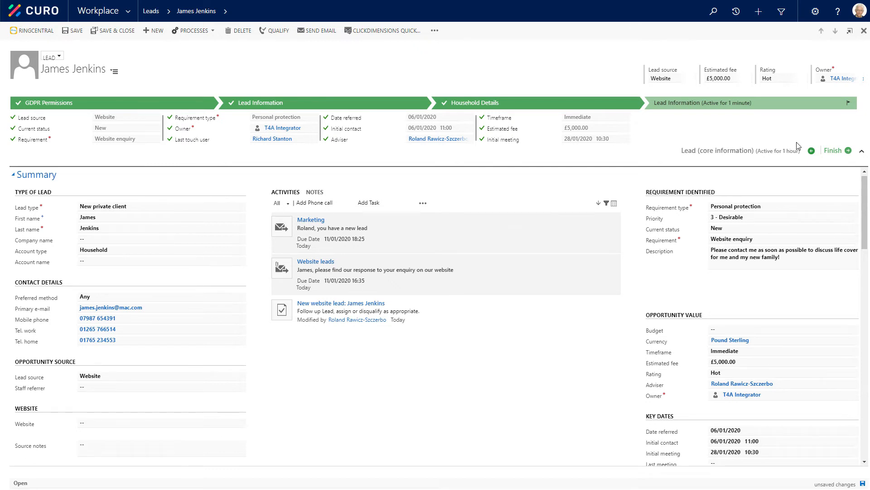
{"action": "left_click", "coordinate": [835, 155]}
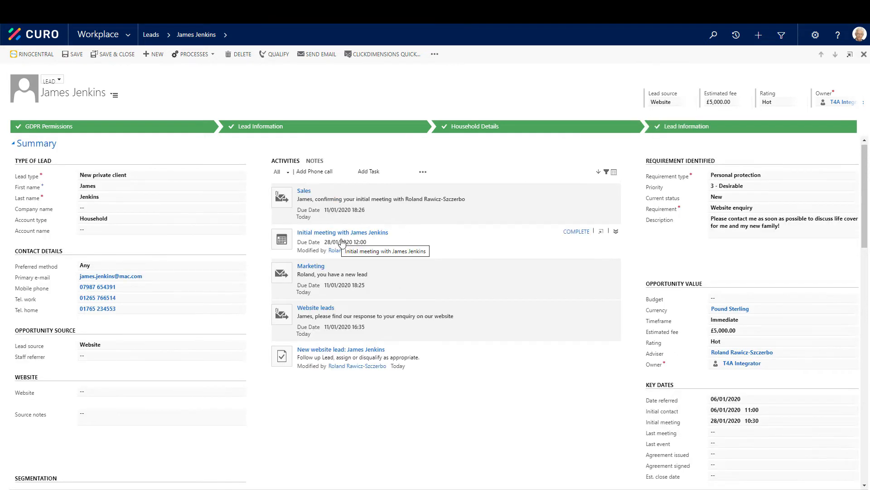
Open the Sales email confirming the initial meeting and read through its message
{"action": "left_click", "coordinate": [284, 198]}
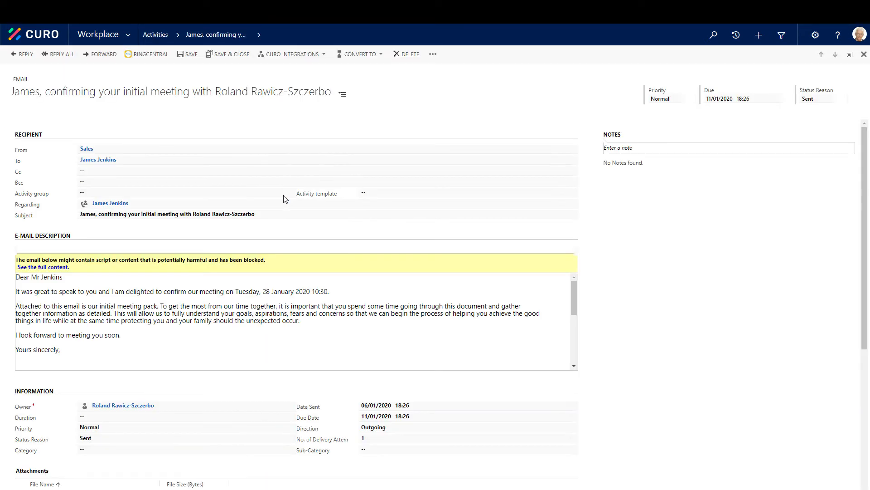
{"action": "scroll", "coordinate": [131, 309], "scroll_direction": "down", "scroll_amount": 2}
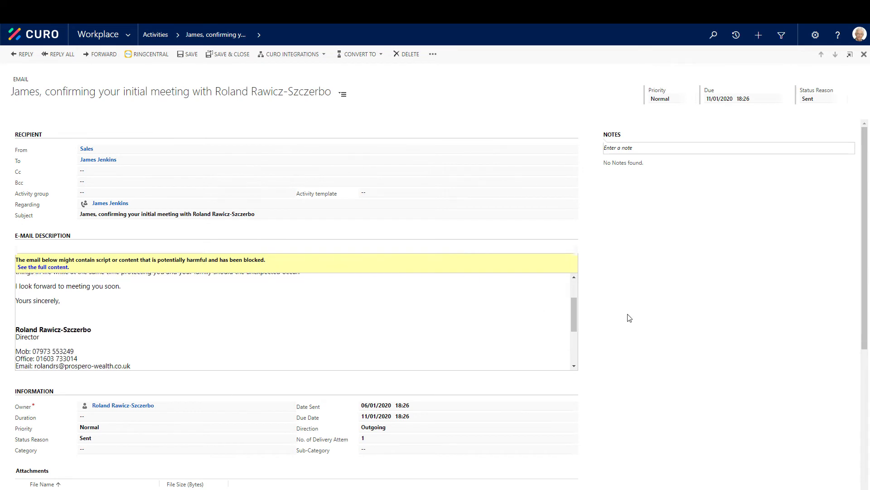
{"action": "scroll", "coordinate": [626, 315], "scroll_direction": "down", "scroll_amount": 2}
Open the initial meeting pack PDF attached to the email and read through it to the Letter of Authority section
{"action": "left_click", "coordinate": [113, 420]}
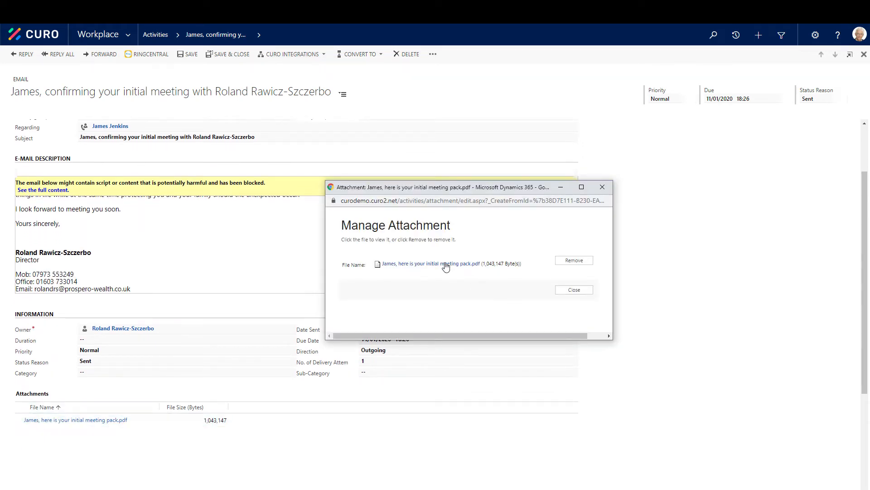
{"action": "left_click", "coordinate": [446, 263]}
{"action": "left_click", "coordinate": [379, 330]}
{"action": "scroll", "coordinate": [663, 238], "scroll_direction": "down", "scroll_amount": 10}
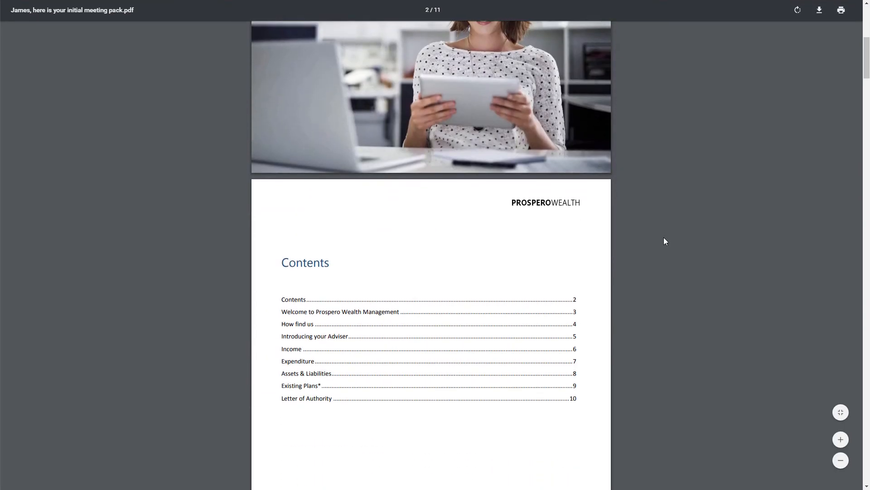
{"action": "scroll", "coordinate": [665, 238], "scroll_direction": "down", "scroll_amount": 15}
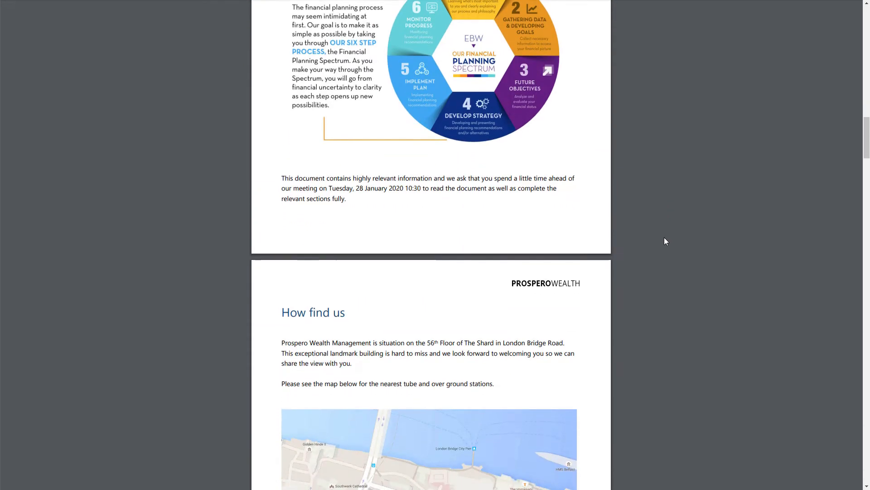
{"action": "scroll", "coordinate": [665, 238], "scroll_direction": "down", "scroll_amount": 10}
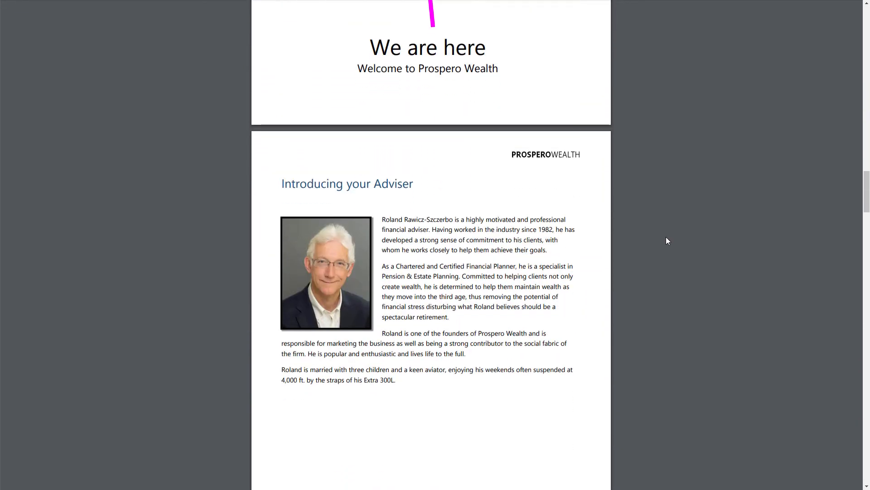
{"action": "scroll", "coordinate": [667, 240], "scroll_direction": "down", "scroll_amount": 5}
{"action": "scroll", "coordinate": [666, 238], "scroll_direction": "down", "scroll_amount": 20}
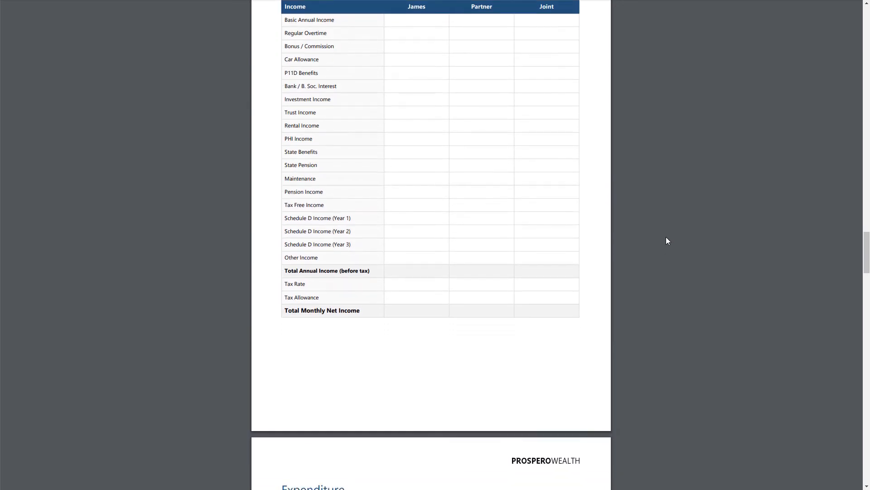
{"action": "scroll", "coordinate": [666, 236], "scroll_direction": "down", "scroll_amount": 20}
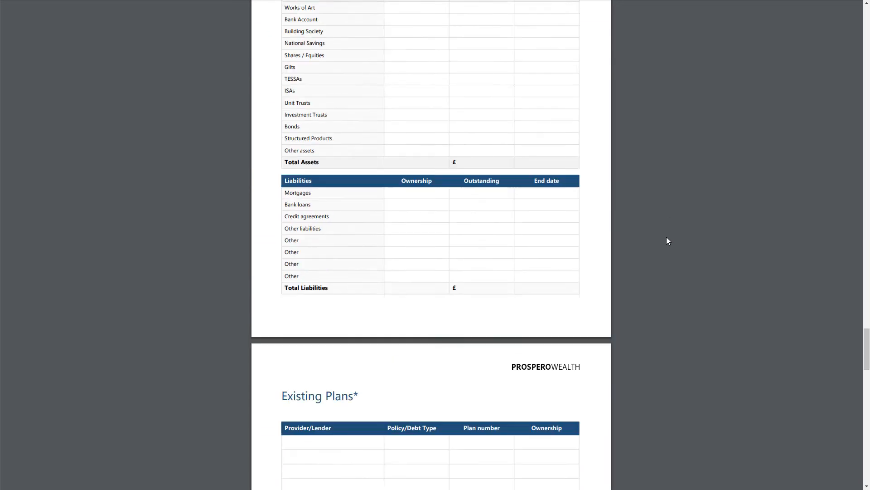
{"action": "scroll", "coordinate": [666, 238], "scroll_direction": "down", "scroll_amount": 15}
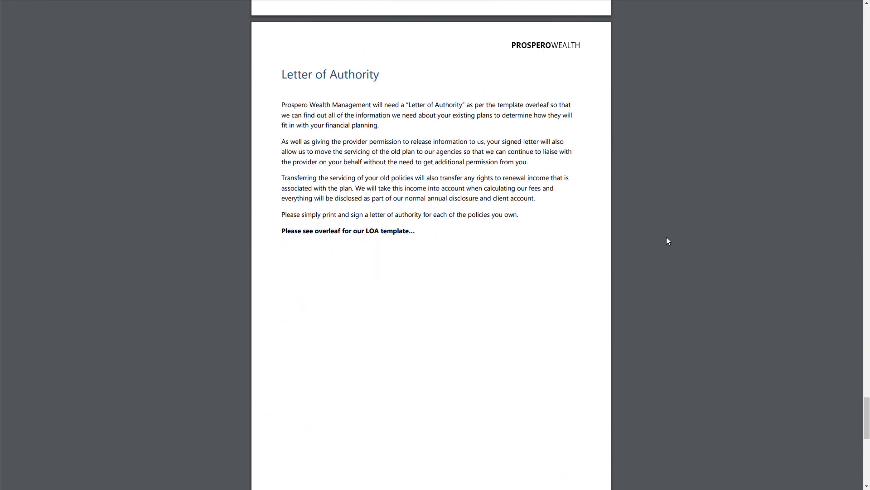
{"action": "scroll", "coordinate": [669, 236], "scroll_direction": "down", "scroll_amount": 3}
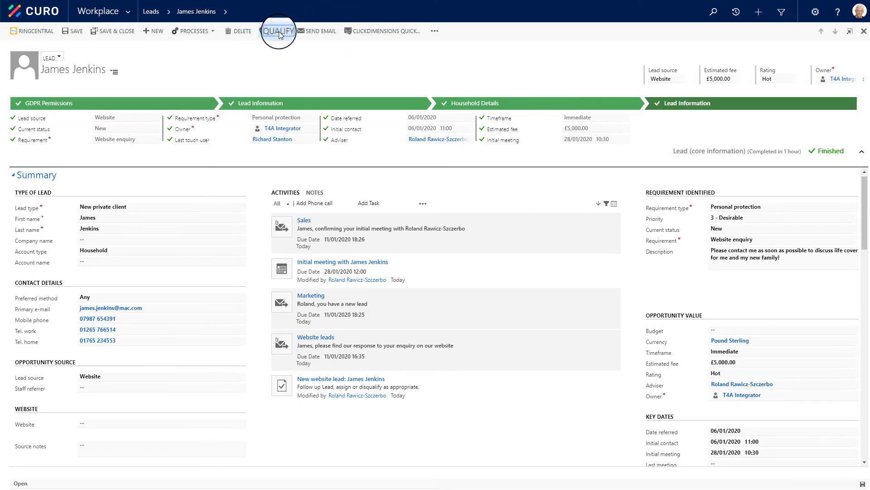
Qualify the lead by converting it without creating a requirement, and finish the qualification dialog
{"action": "left_click", "coordinate": [279, 32]}
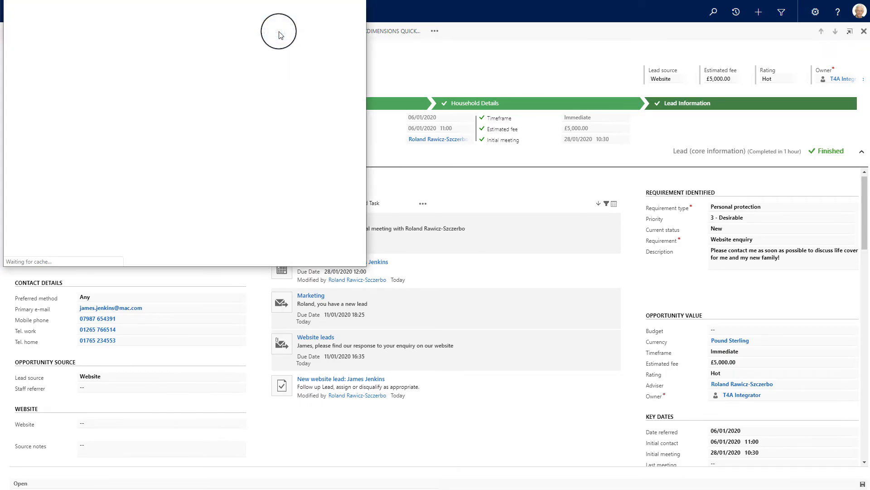
{"action": "left_click_drag", "start_coordinate": [259, 5], "coordinate": [330, 38]}
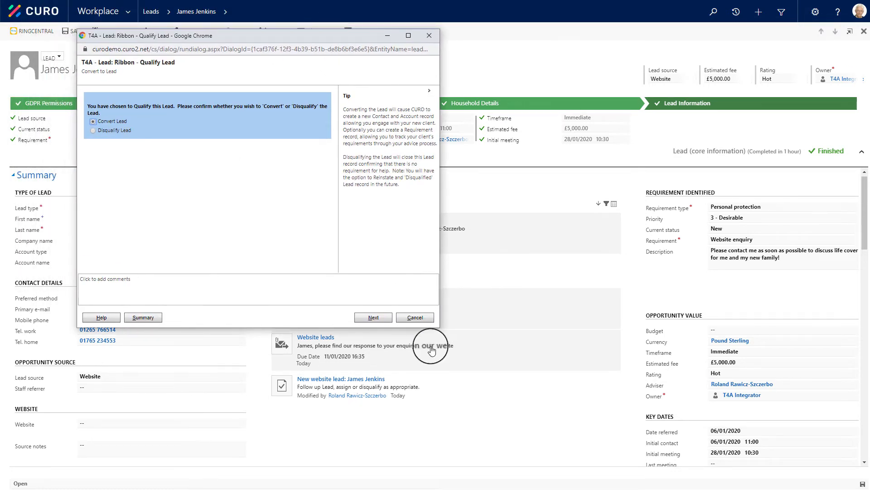
{"action": "left_click", "coordinate": [375, 319]}
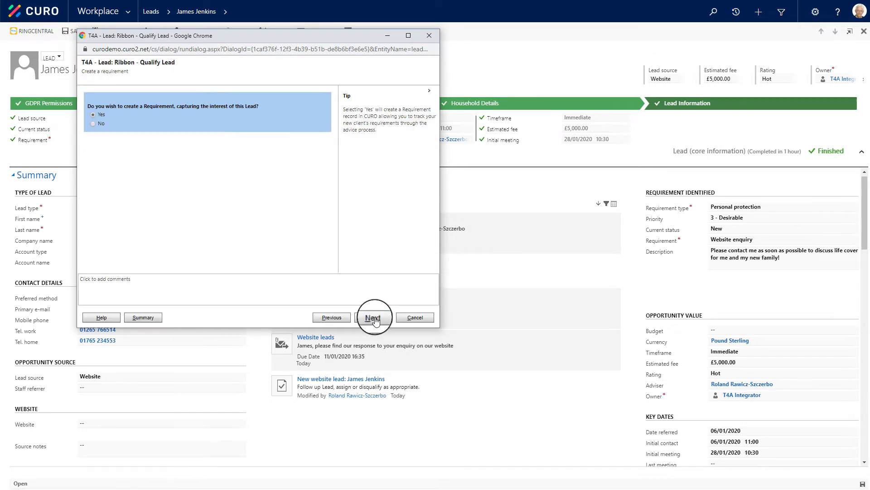
{"action": "left_click", "coordinate": [93, 124]}
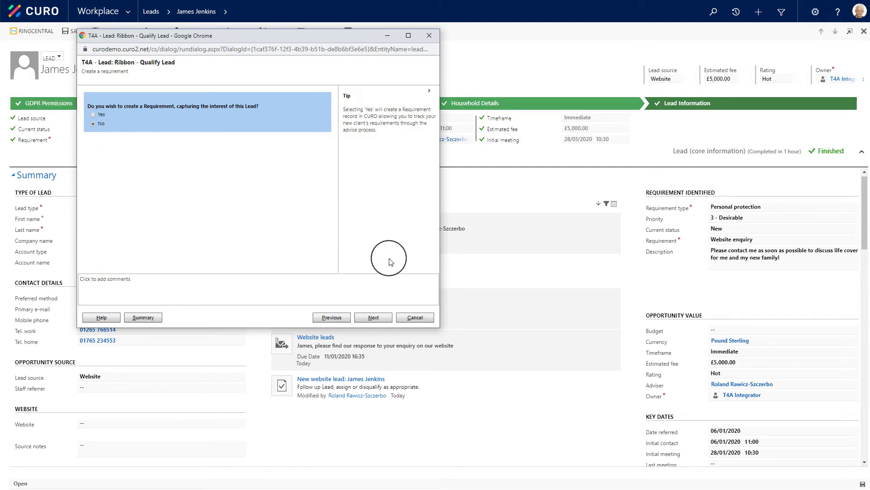
{"action": "left_click", "coordinate": [380, 317]}
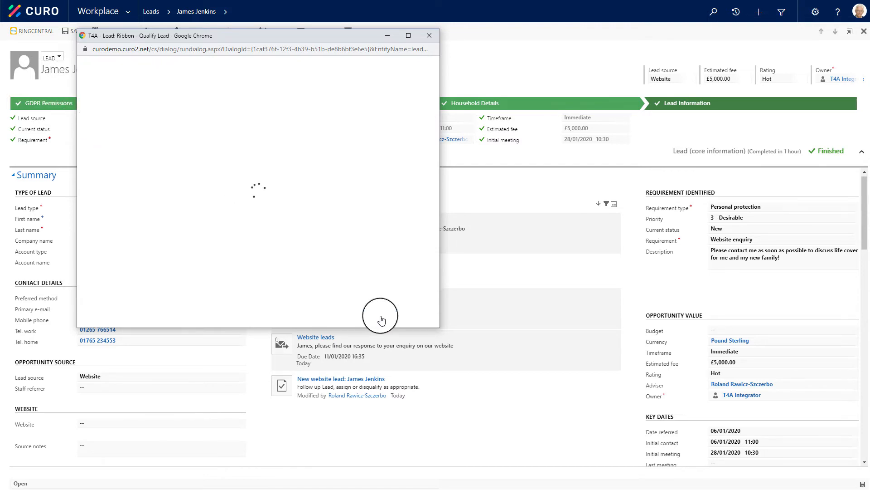
{"action": "left_click", "coordinate": [380, 318]}
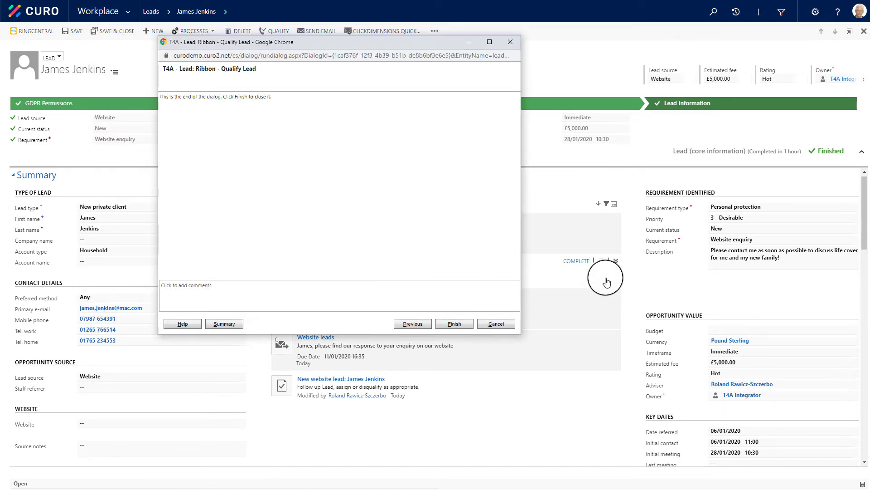
{"action": "left_click", "coordinate": [454, 325]}
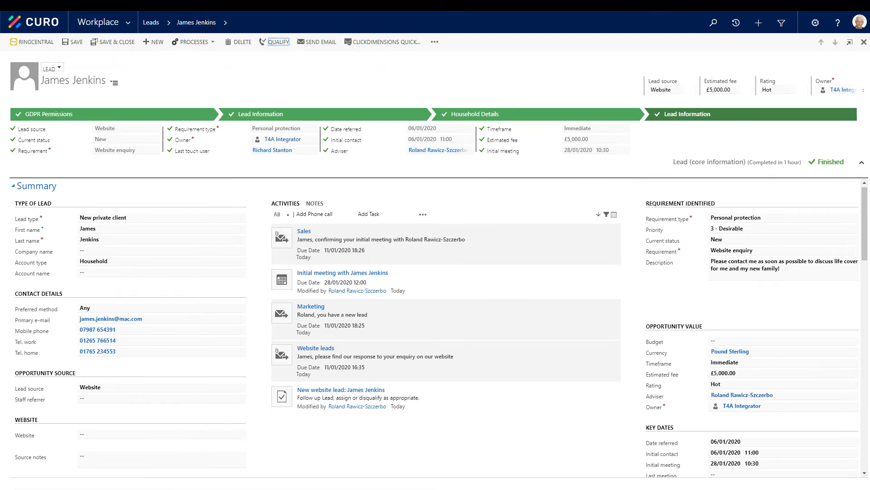
Search all records for the client's surname and open the matching household account
{"action": "left_click", "coordinate": [717, 26]}
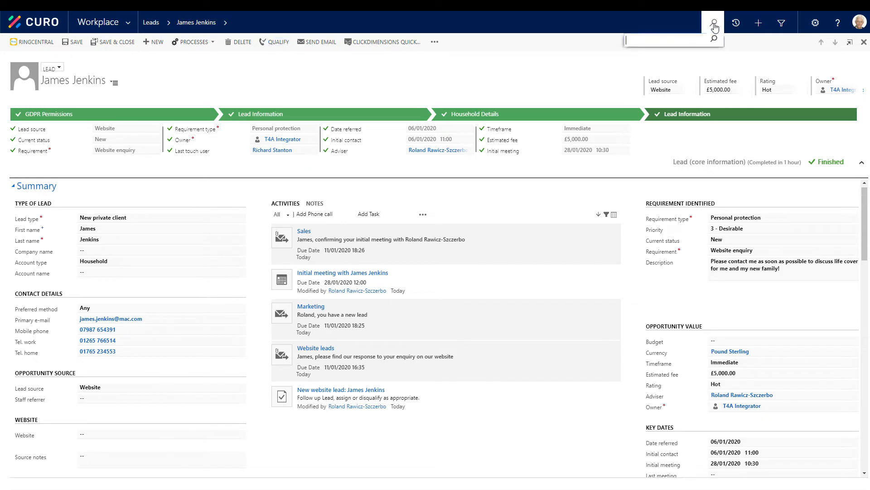
{"action": "type", "text": "jenkins"}
{"action": "left_click", "coordinate": [714, 39]}
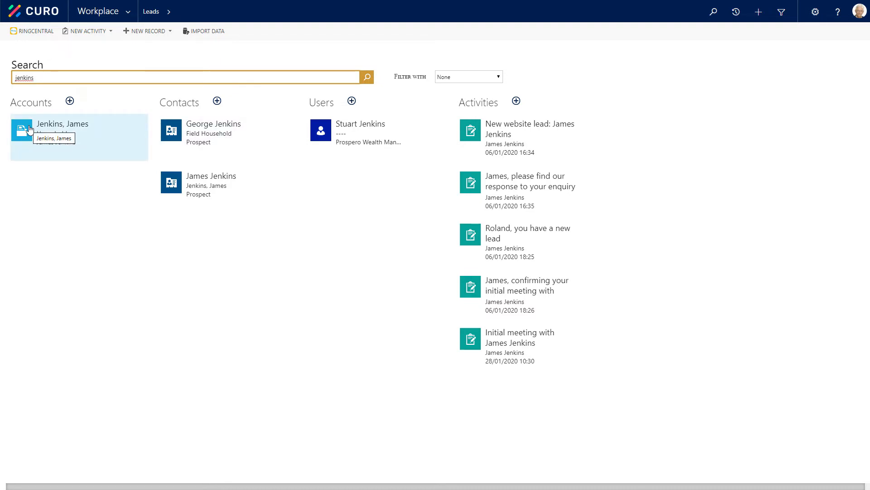
{"action": "left_click", "coordinate": [55, 126]}
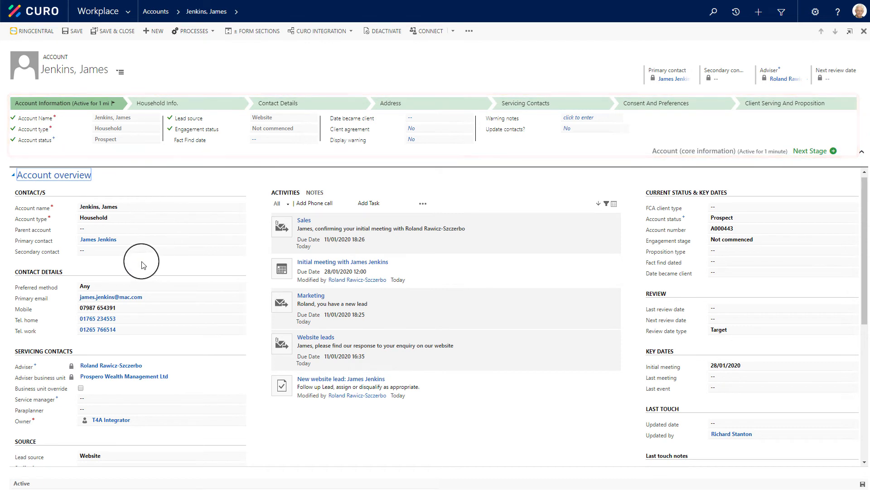
Start a new contact as the account's secondary contact, with the title Mrs and the partner's first and last names
{"action": "left_click", "coordinate": [110, 251]}
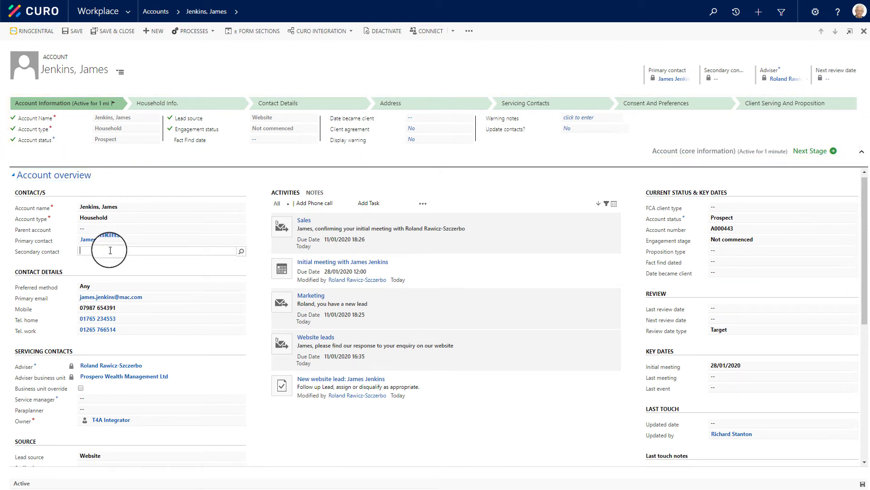
{"action": "left_click", "coordinate": [242, 251]}
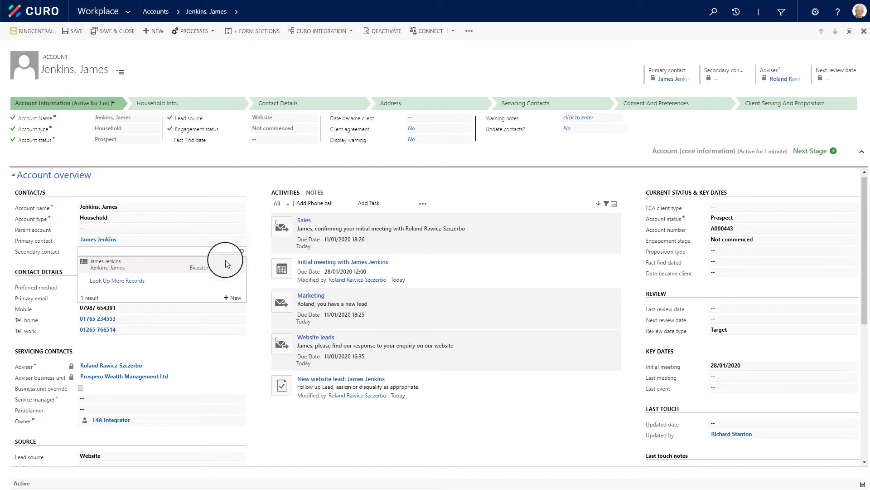
{"action": "left_click", "coordinate": [234, 299]}
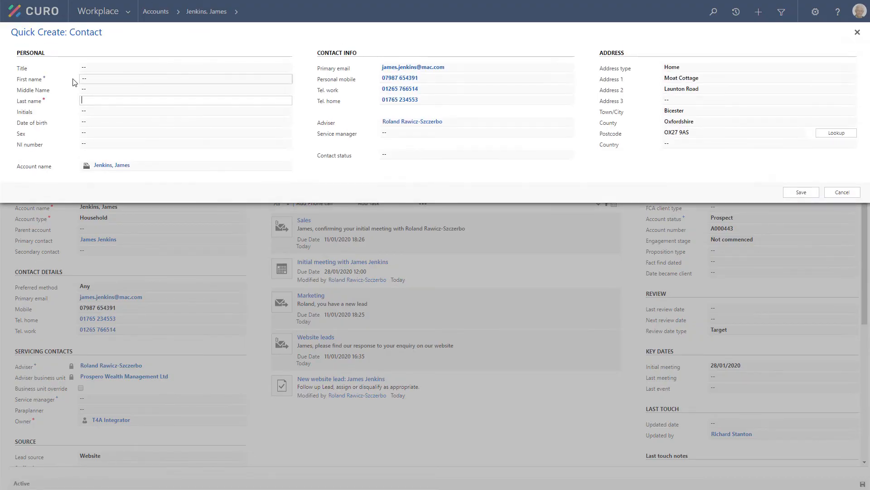
{"action": "left_click", "coordinate": [93, 68]}
{"action": "left_click", "coordinate": [87, 91]}
{"action": "left_click", "coordinate": [95, 80]}
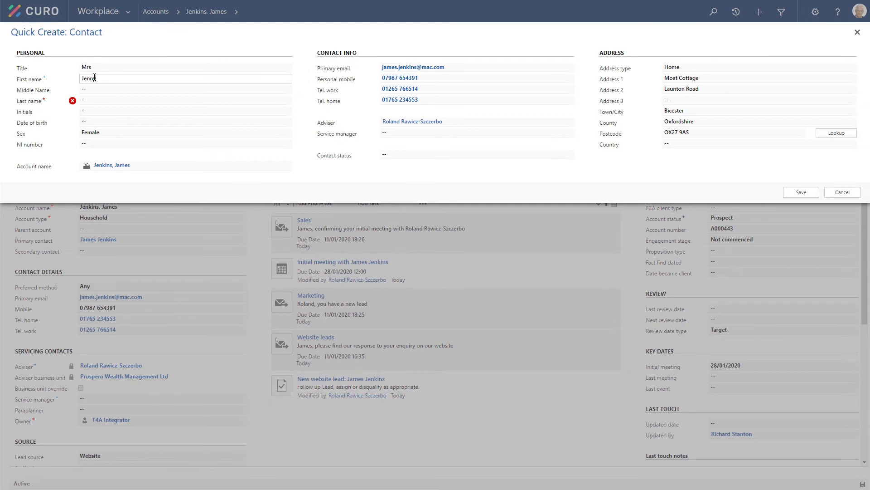
{"action": "key", "text": "Tab"}
{"action": "key", "text": "Tab"}
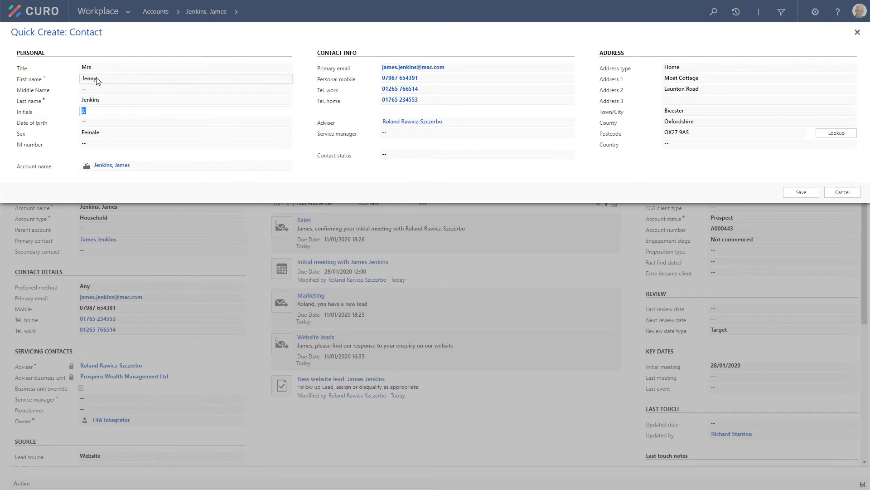
{"action": "key", "text": "Tab"}
Set the new contact's status to Prospect and save the contact
{"action": "left_click", "coordinate": [414, 156]}
{"action": "scroll", "coordinate": [521, 132], "scroll_direction": "up", "scroll_amount": 3}
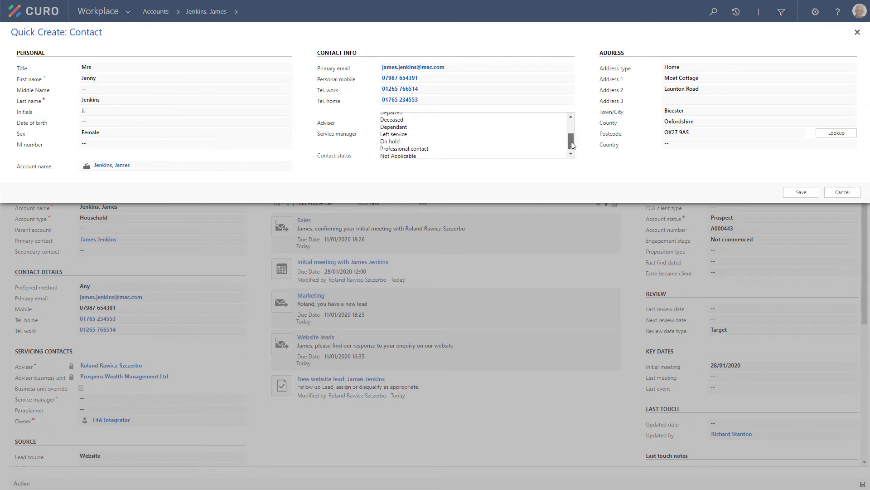
{"action": "left_click", "coordinate": [462, 116]}
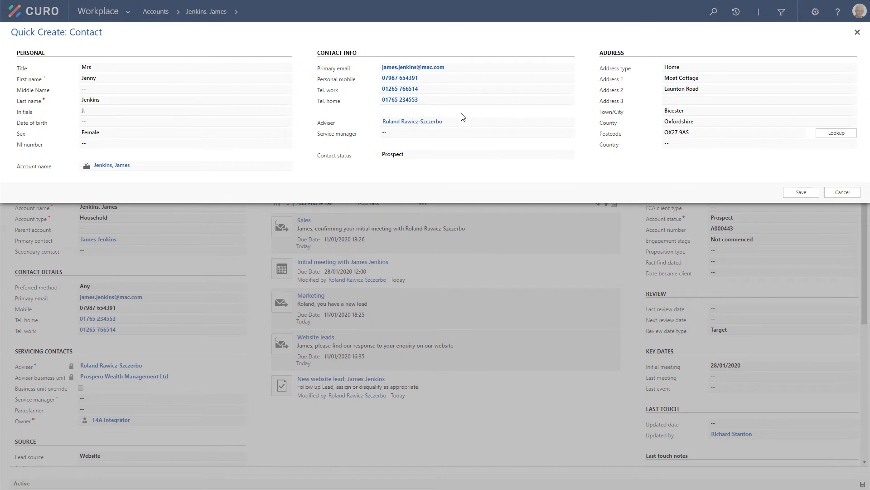
{"action": "left_click", "coordinate": [800, 192]}
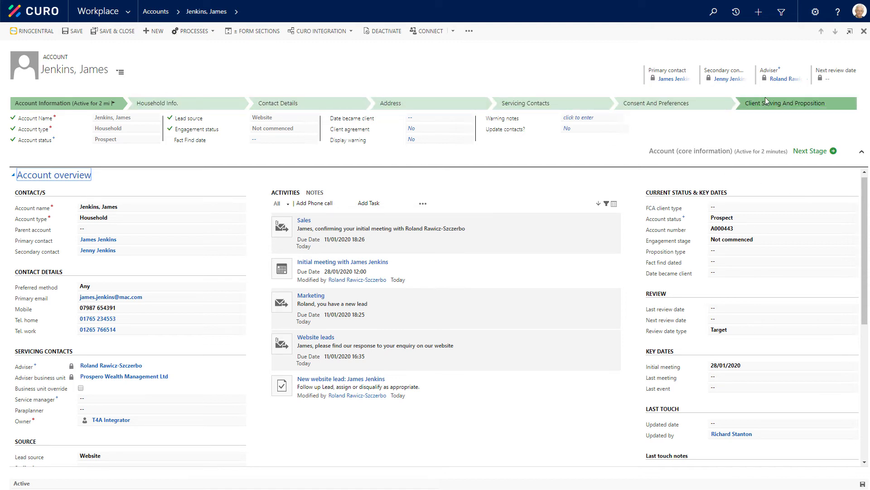
Set the client agreement date to 06/01/2020 in the account's Engagement and segmentation section and save the account
{"action": "left_click", "coordinate": [120, 73]}
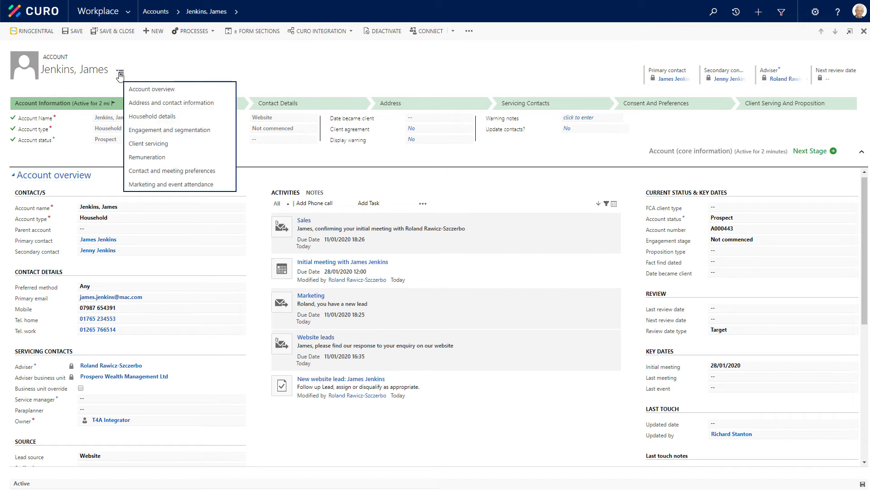
{"action": "left_click", "coordinate": [167, 131]}
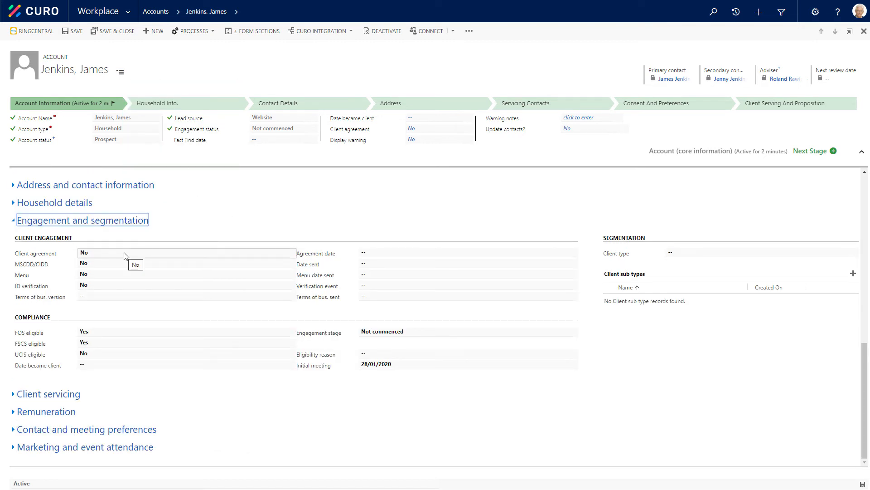
{"action": "left_click", "coordinate": [381, 253]}
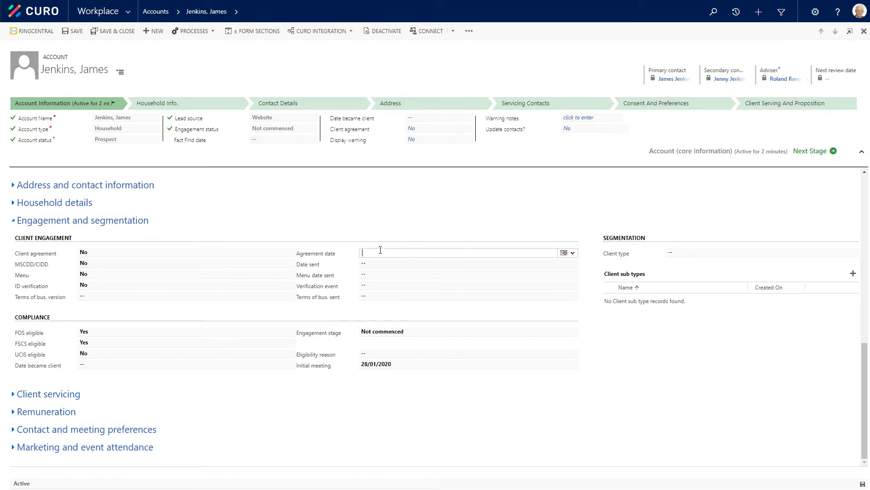
{"action": "left_click", "coordinate": [564, 254]}
{"action": "left_click", "coordinate": [573, 289]}
{"action": "left_click", "coordinate": [74, 31]}
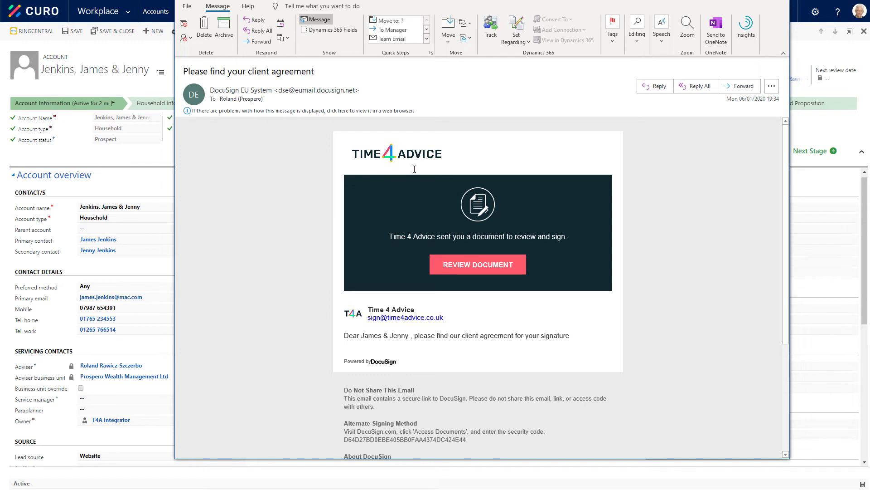
Open the client agreement from the DocuSign email, continue to the document and read through its first pages
{"action": "left_click", "coordinate": [468, 267]}
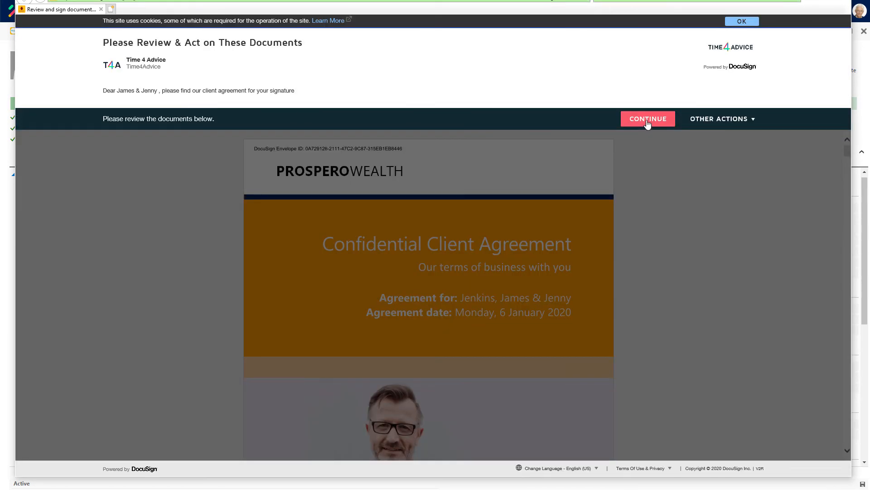
{"action": "left_click", "coordinate": [647, 123]}
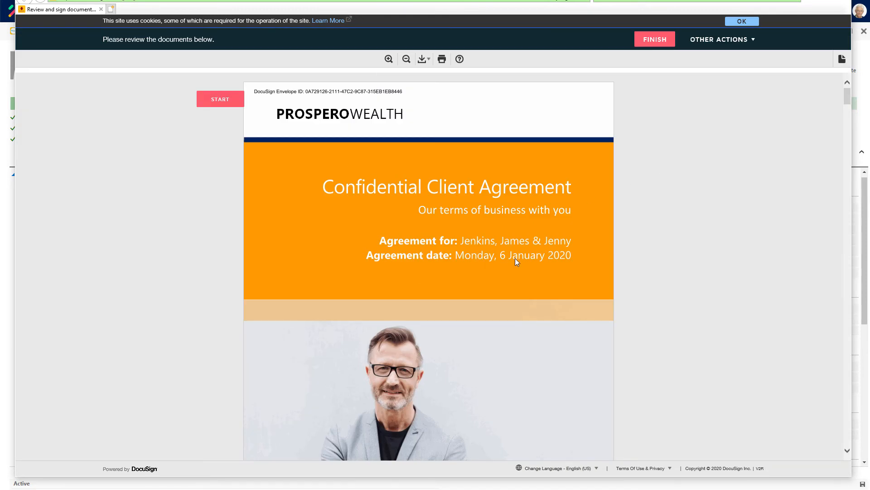
{"action": "scroll", "coordinate": [516, 259], "scroll_direction": "down", "scroll_amount": 5}
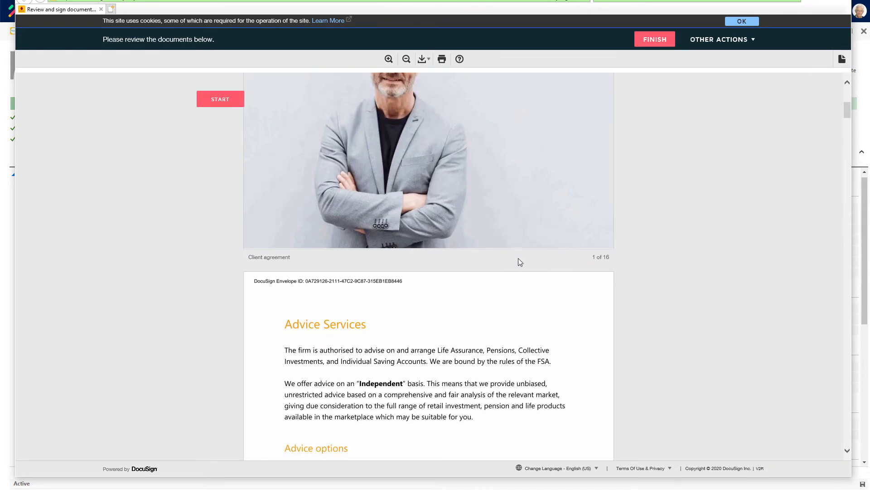
{"action": "scroll", "coordinate": [520, 261], "scroll_direction": "down", "scroll_amount": 6}
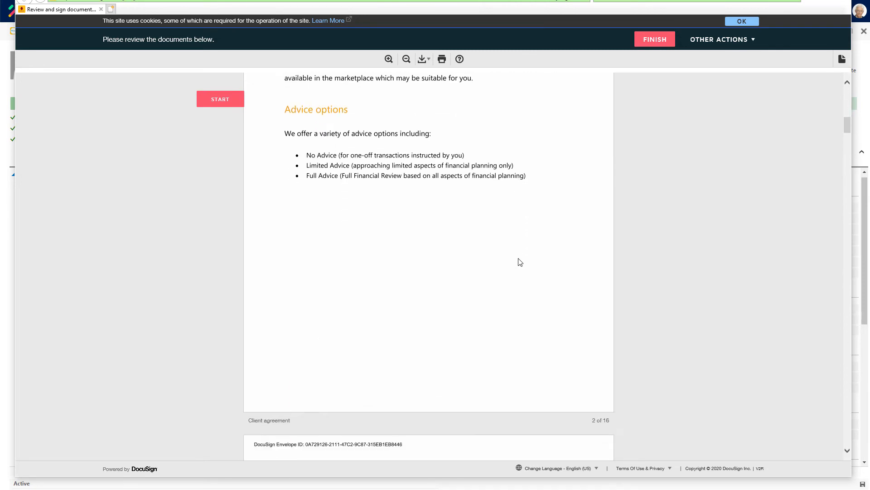
{"action": "scroll", "coordinate": [520, 262], "scroll_direction": "down", "scroll_amount": 9}
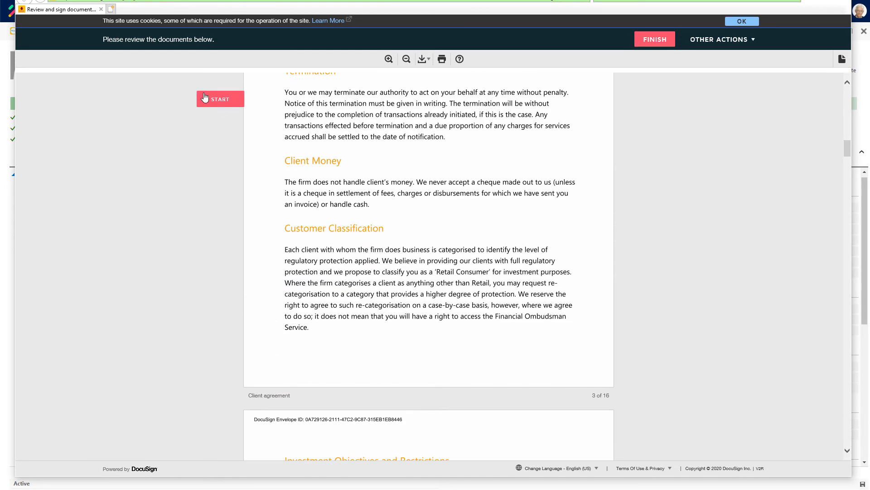
Sign the agreement in the secondary contact's signature field with the suggested signature style, finish signing and decline the DocuSign login
{"action": "left_click", "coordinate": [205, 98]}
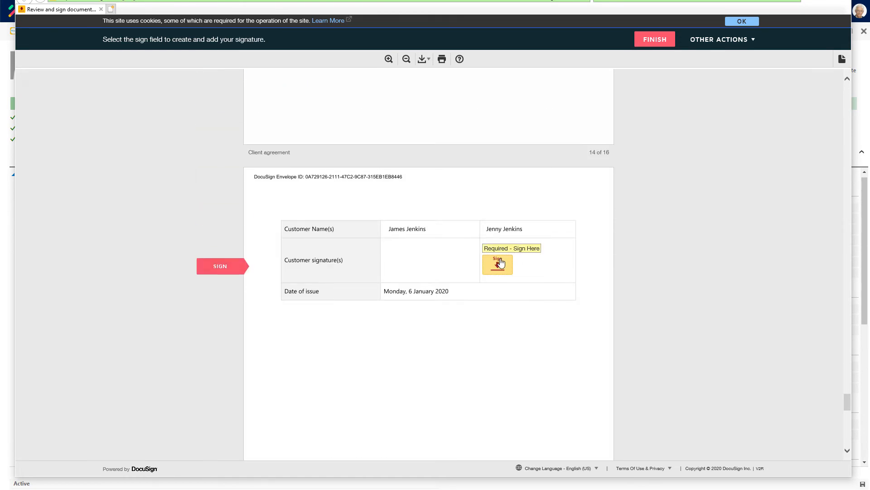
{"action": "left_click", "coordinate": [499, 262]}
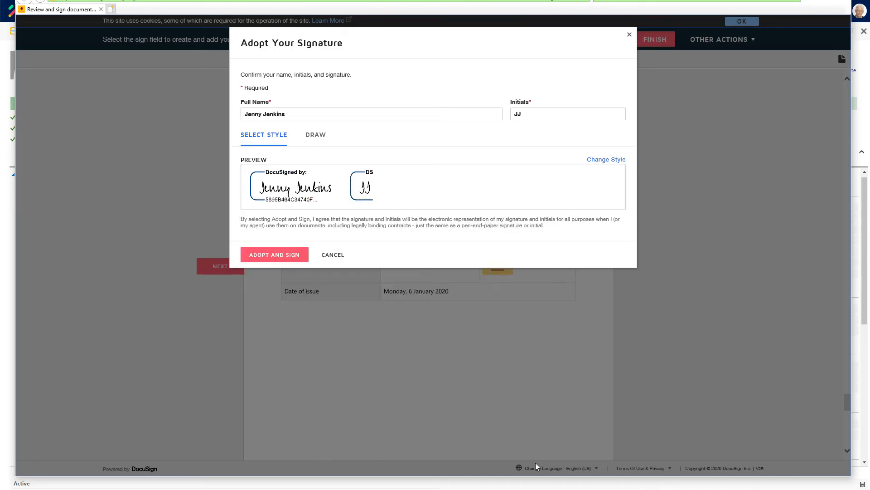
{"action": "left_click", "coordinate": [273, 257]}
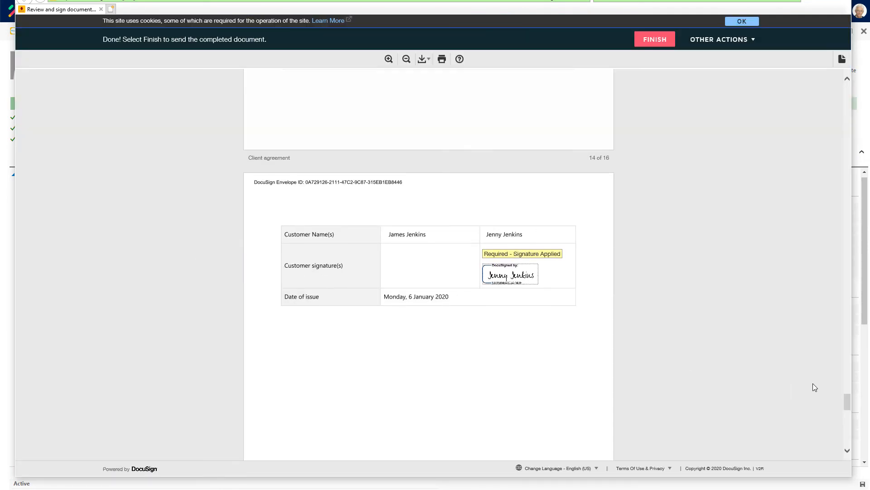
{"action": "left_click", "coordinate": [660, 42]}
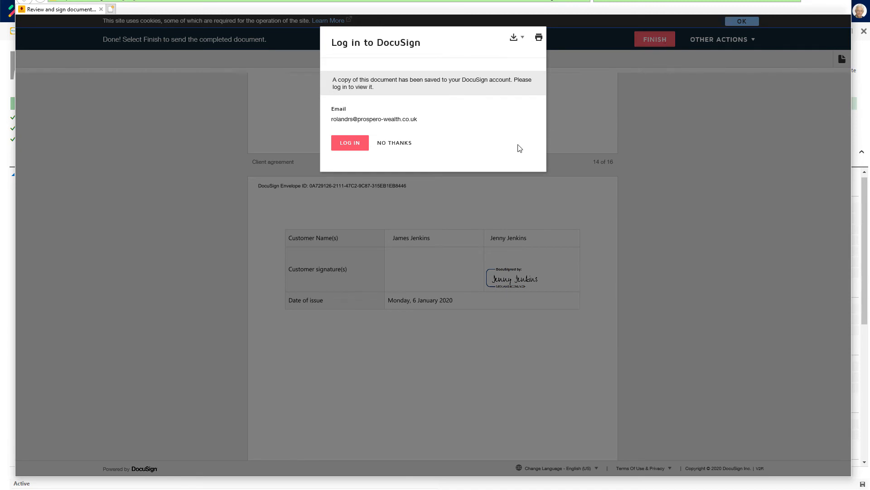
{"action": "left_click", "coordinate": [401, 144]}
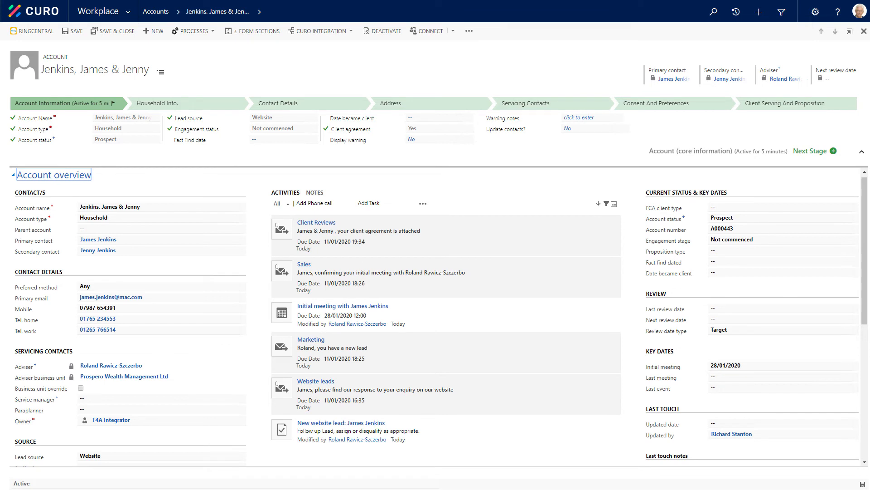
Open the household's primary contact and start a SmartSearch AML check from the contact's client verification records
{"action": "left_click", "coordinate": [104, 240]}
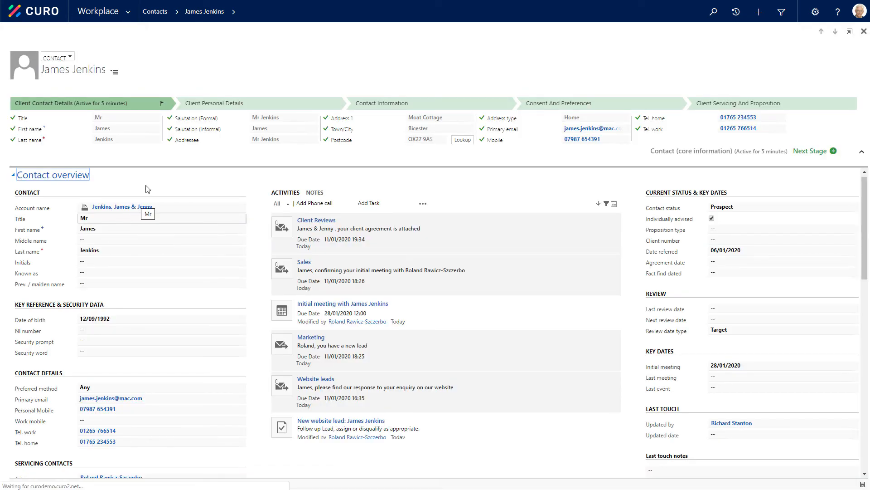
{"action": "left_click", "coordinate": [123, 208]}
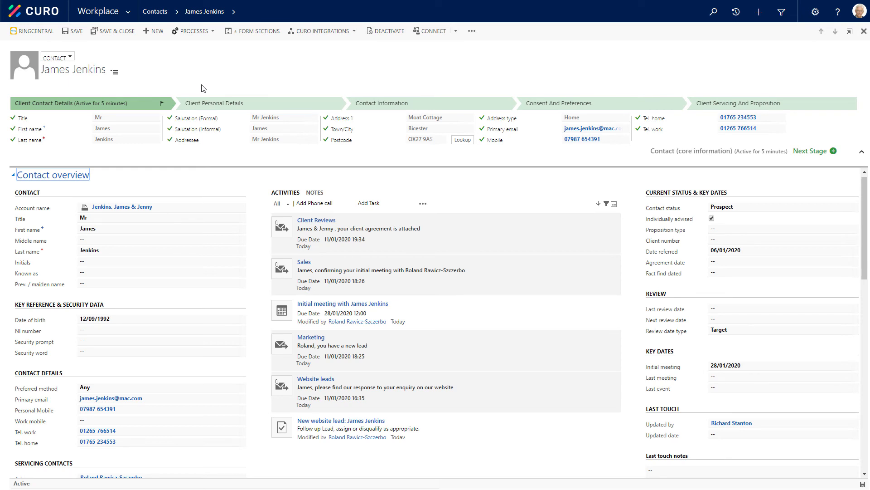
{"action": "left_click", "coordinate": [234, 13]}
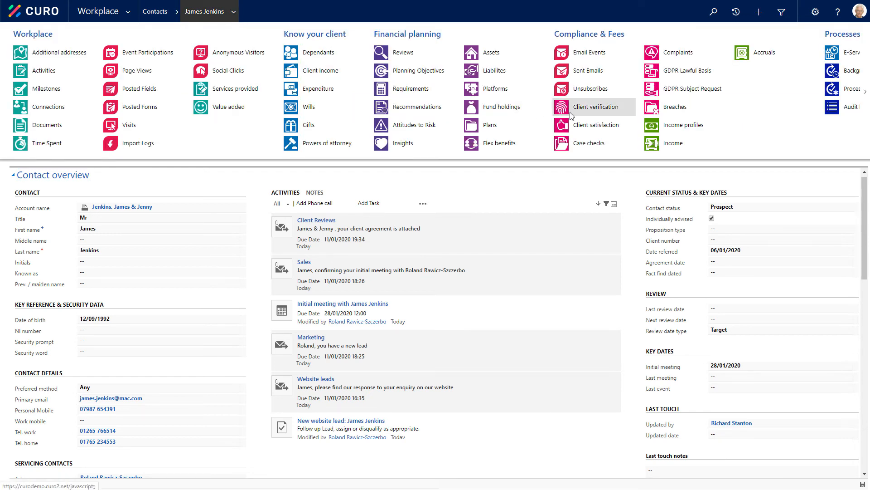
{"action": "left_click", "coordinate": [598, 108]}
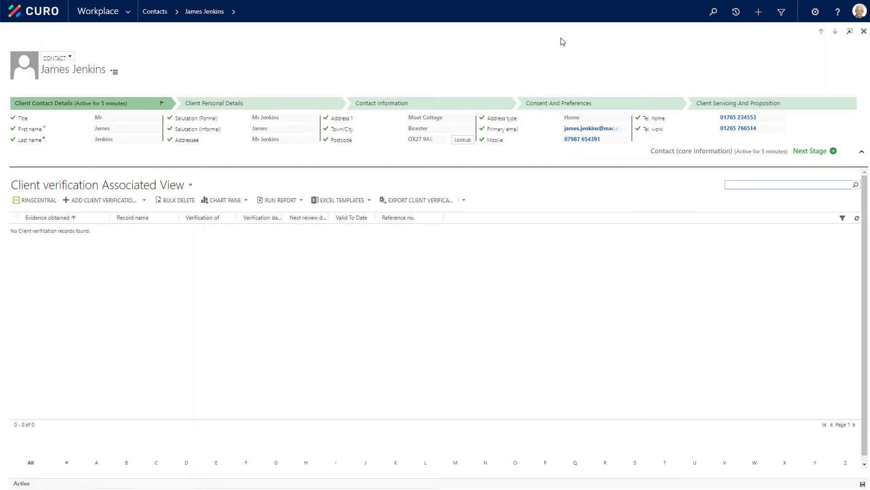
{"action": "left_click", "coordinate": [111, 204]}
{"action": "left_click", "coordinate": [144, 200]}
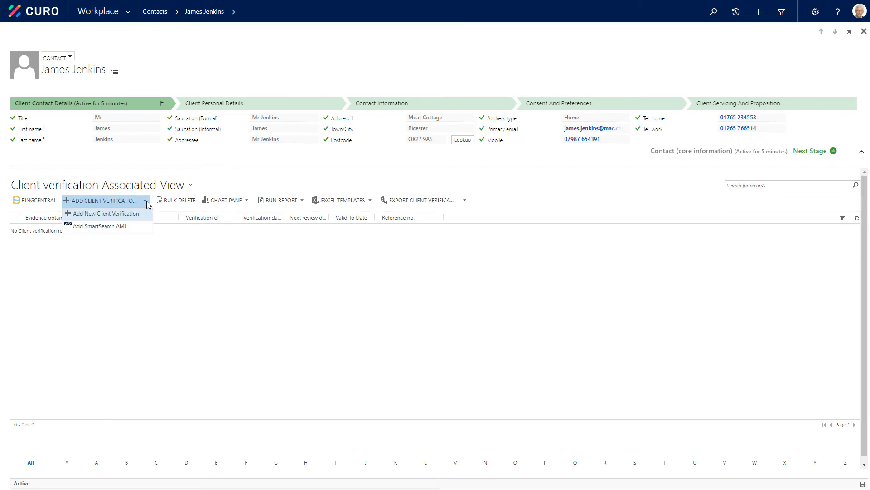
{"action": "left_click", "coordinate": [102, 226]}
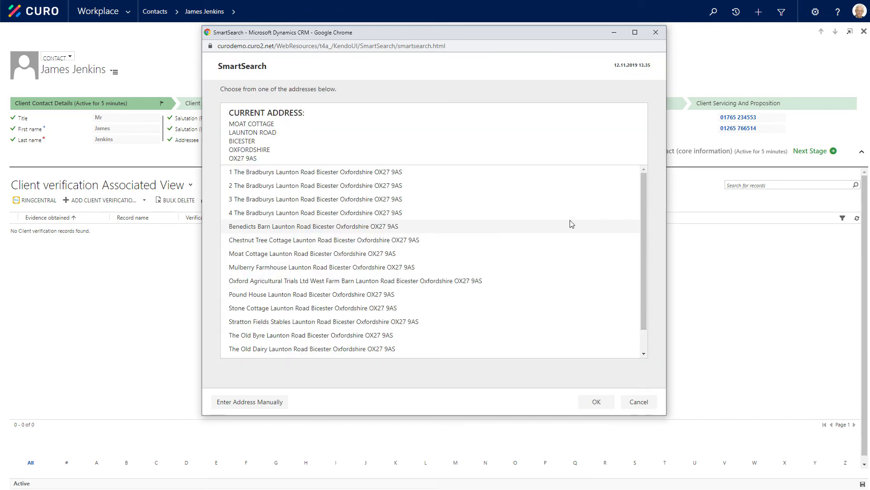
Choose the listed address matching the contact's current address, confirm consent to the search and run the SmartSearch check at Normal risk level
{"action": "left_click", "coordinate": [319, 255]}
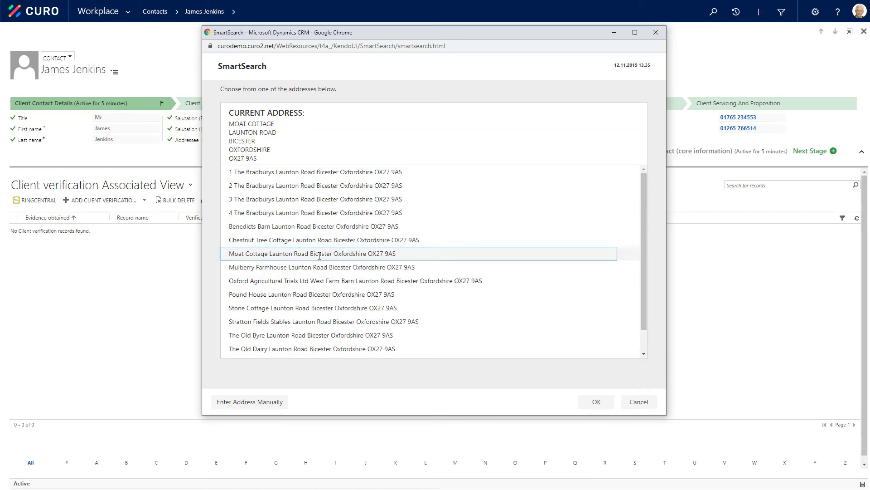
{"action": "left_click", "coordinate": [593, 403]}
{"action": "left_click", "coordinate": [593, 402]}
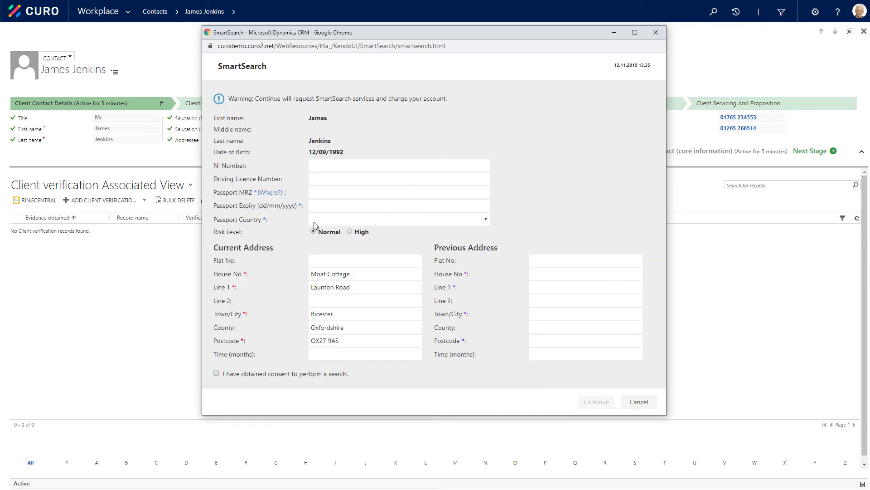
{"action": "left_click", "coordinate": [216, 374]}
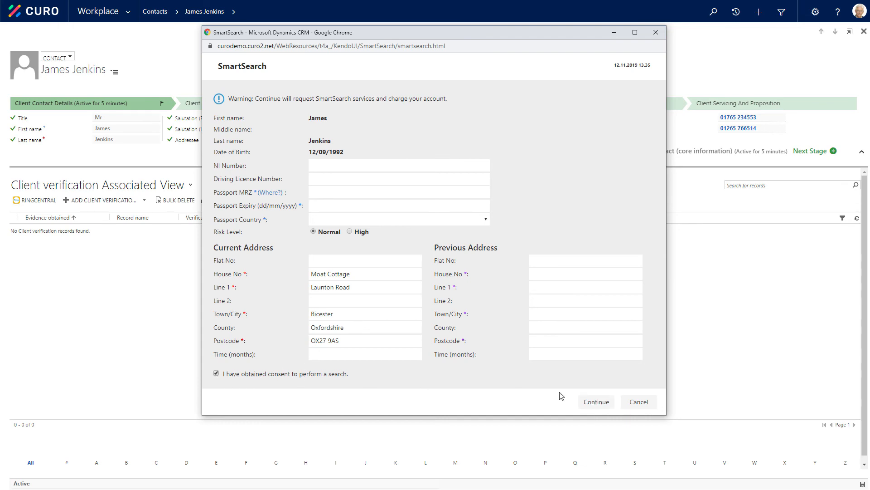
{"action": "left_click", "coordinate": [601, 405]}
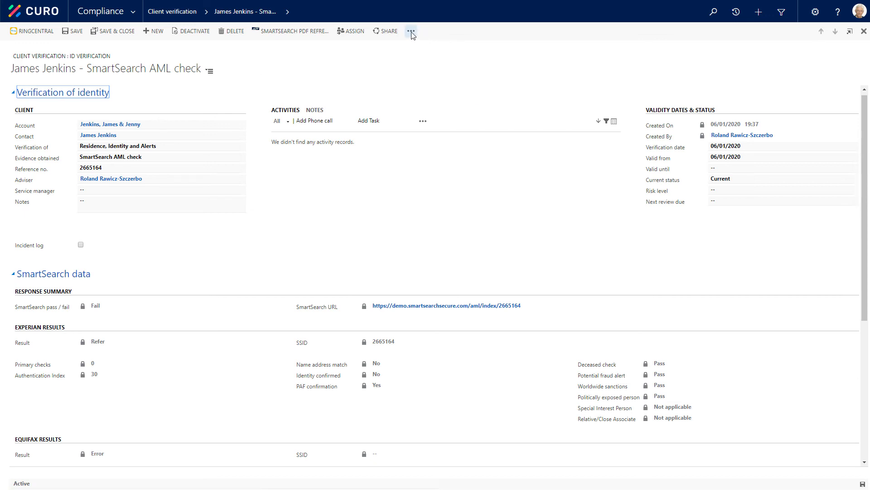
Show the AML check's notes and generate a PDF document from the XperiDo template AML report
{"action": "left_click", "coordinate": [316, 111]}
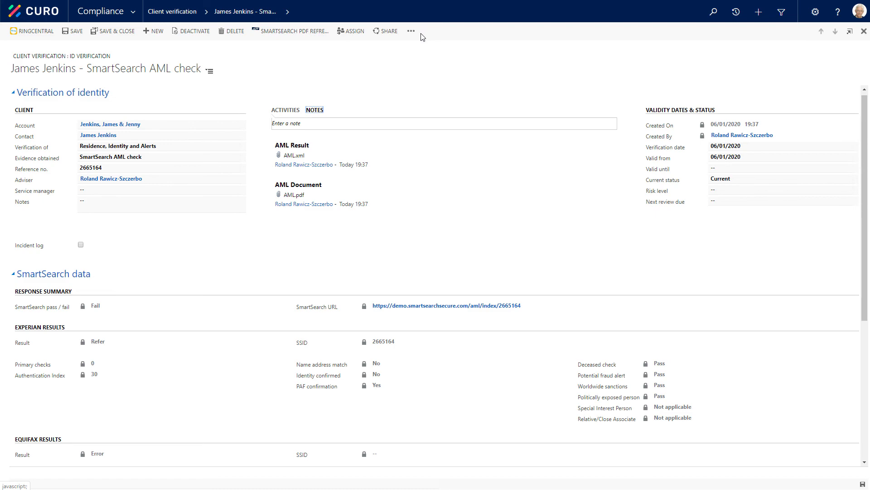
{"action": "left_click", "coordinate": [408, 32]}
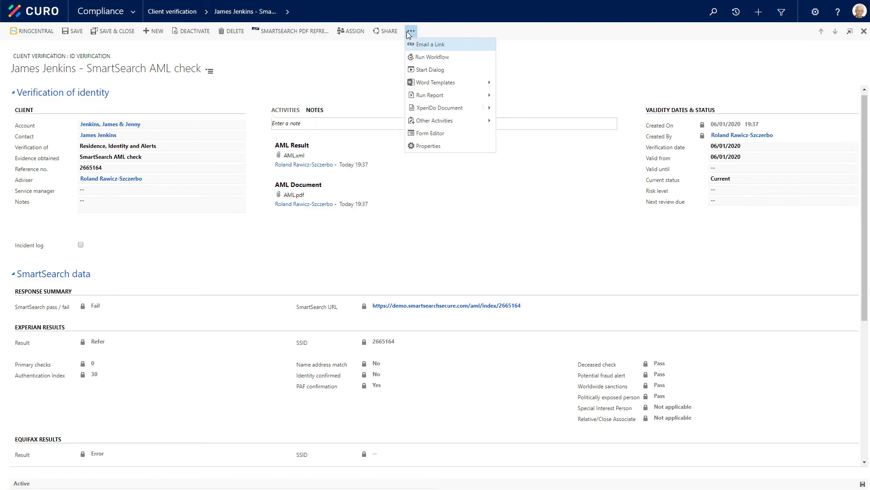
{"action": "left_click", "coordinate": [432, 108]}
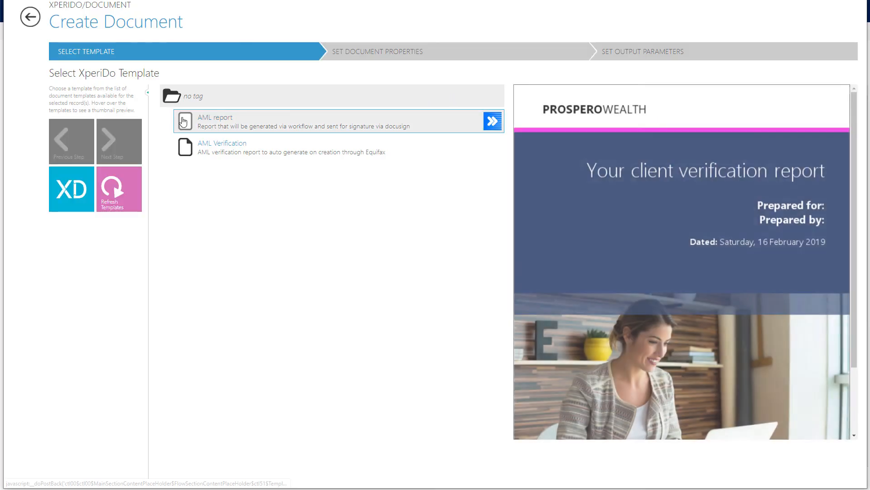
{"action": "left_click", "coordinate": [183, 120]}
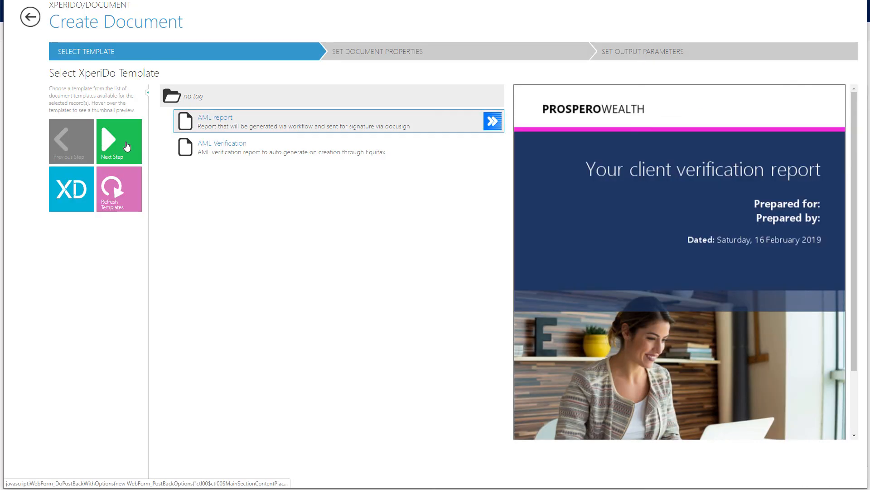
{"action": "left_click", "coordinate": [111, 150]}
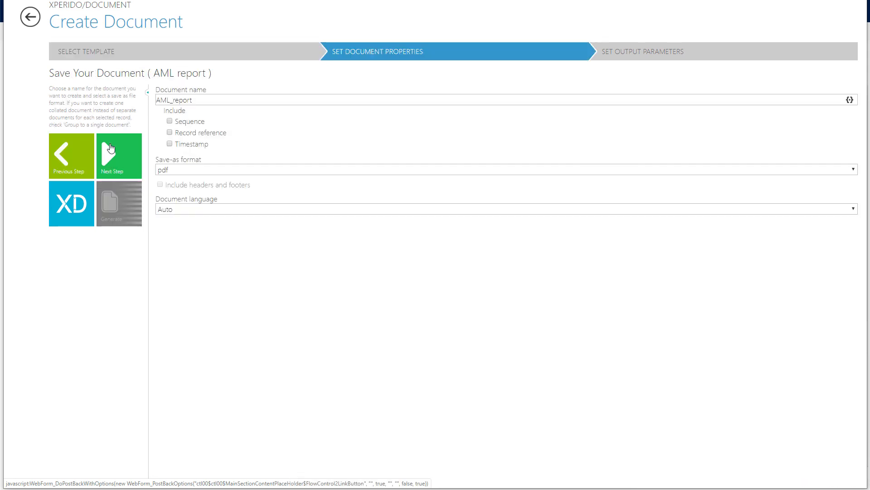
{"action": "left_click", "coordinate": [110, 150]}
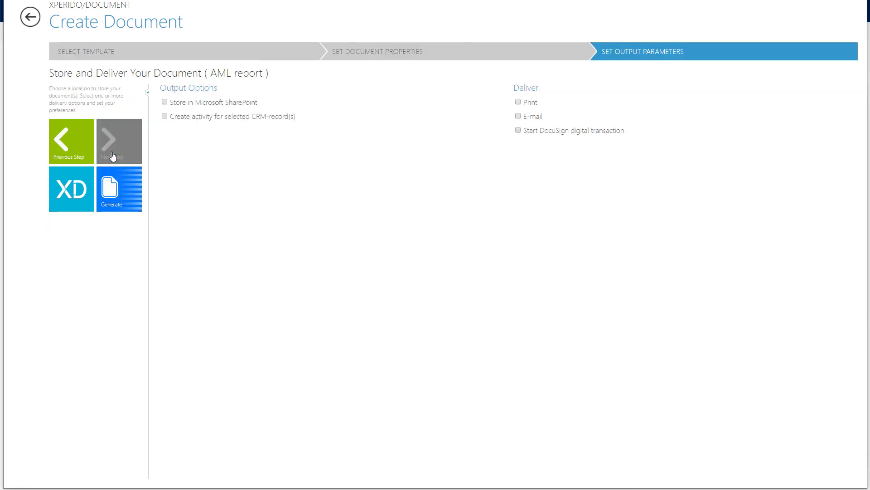
{"action": "left_click", "coordinate": [115, 181]}
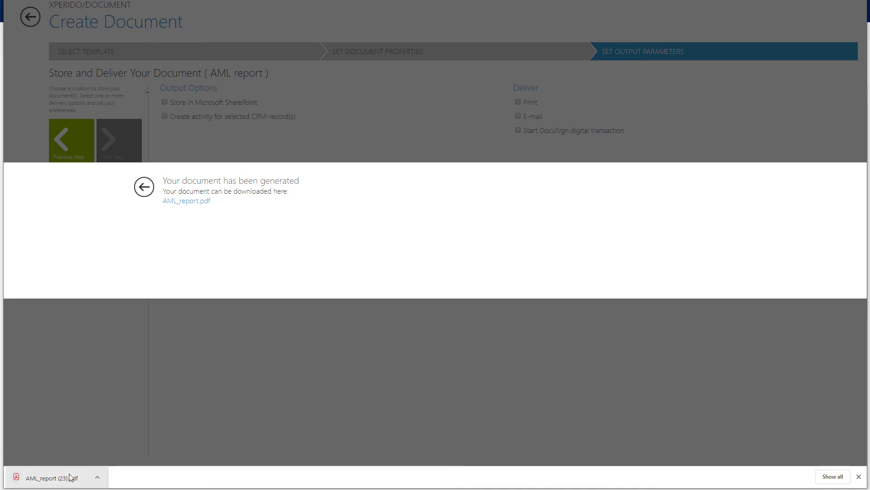
Open the downloaded AML report, examine its Individual AML Result page and return to the verification record
{"action": "left_click", "coordinate": [50, 477]}
{"action": "left_click_drag", "start_coordinate": [867, 148], "coordinate": [867, 459]}
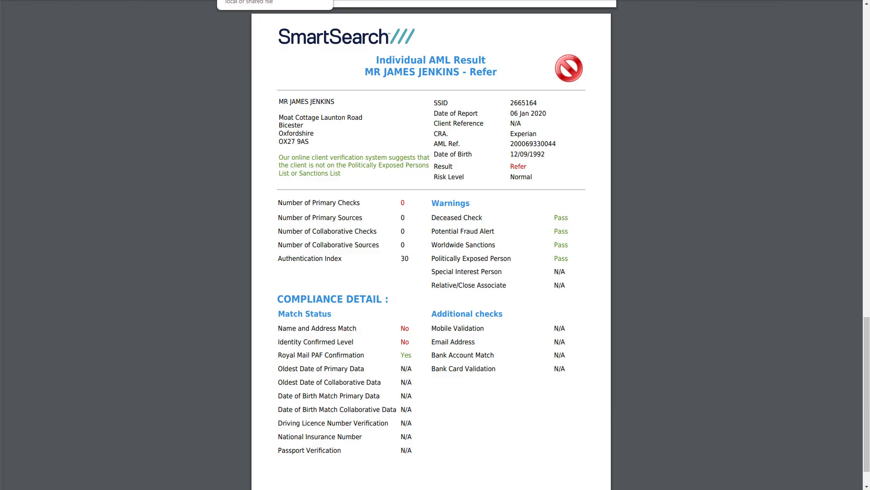
{"action": "left_click", "coordinate": [317, 0]}
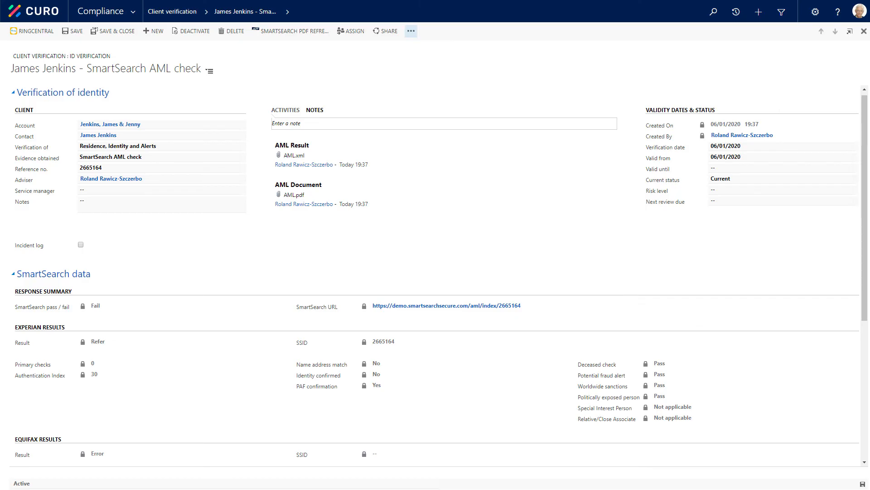
Examine the client verification records of the household account and return to the home dashboard
{"action": "left_click", "coordinate": [108, 127]}
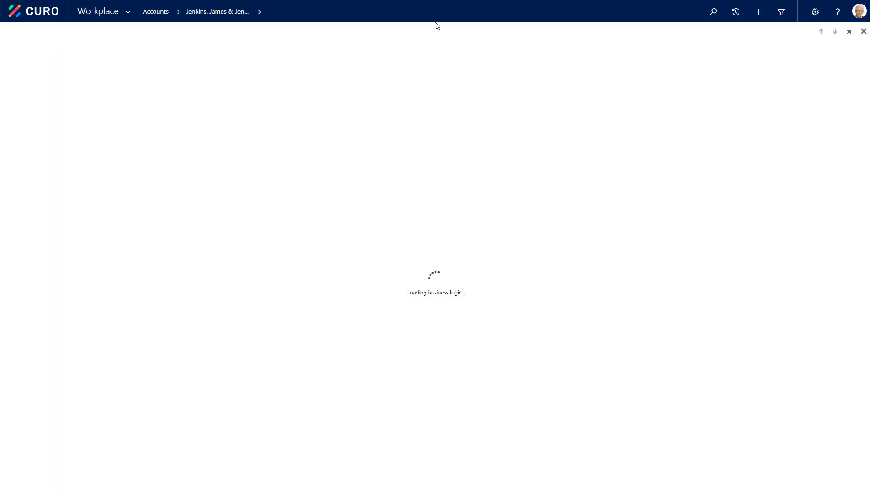
{"action": "left_click", "coordinate": [258, 12]}
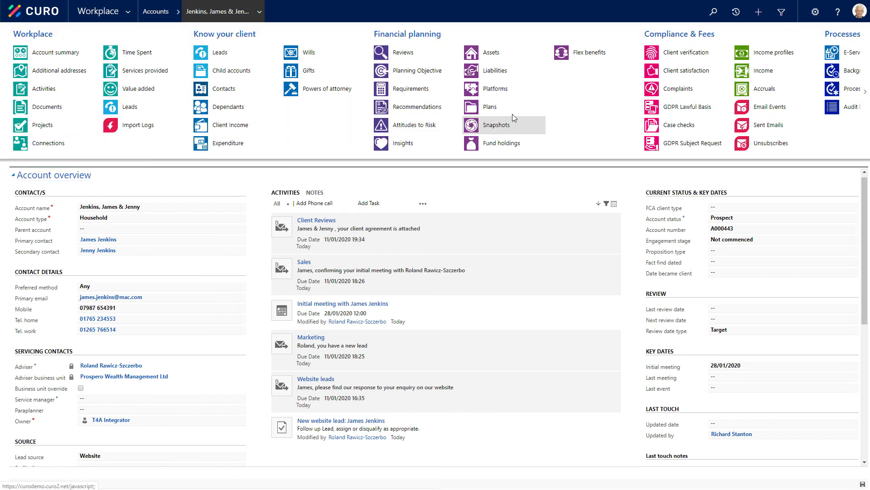
{"action": "left_click", "coordinate": [686, 53]}
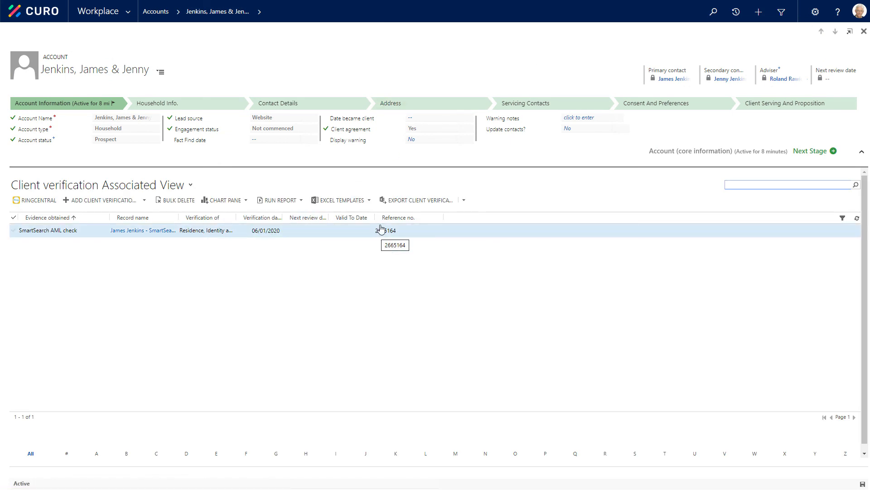
{"action": "left_click", "coordinate": [40, 11]}
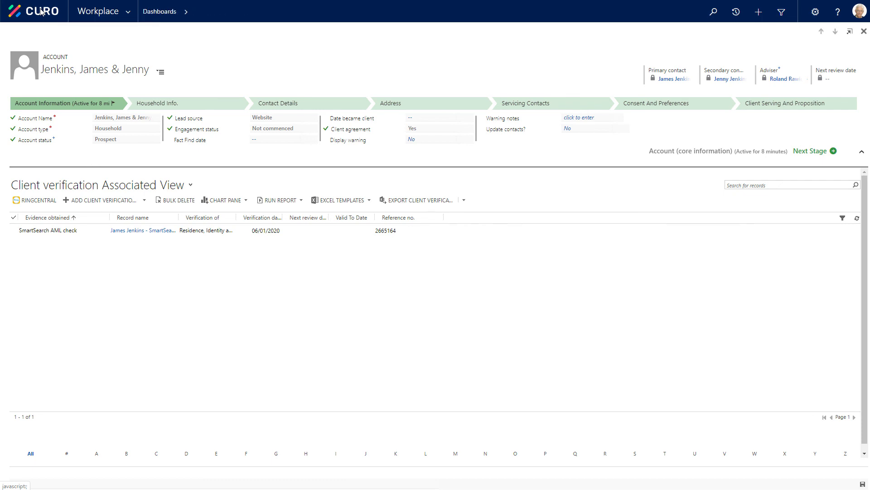